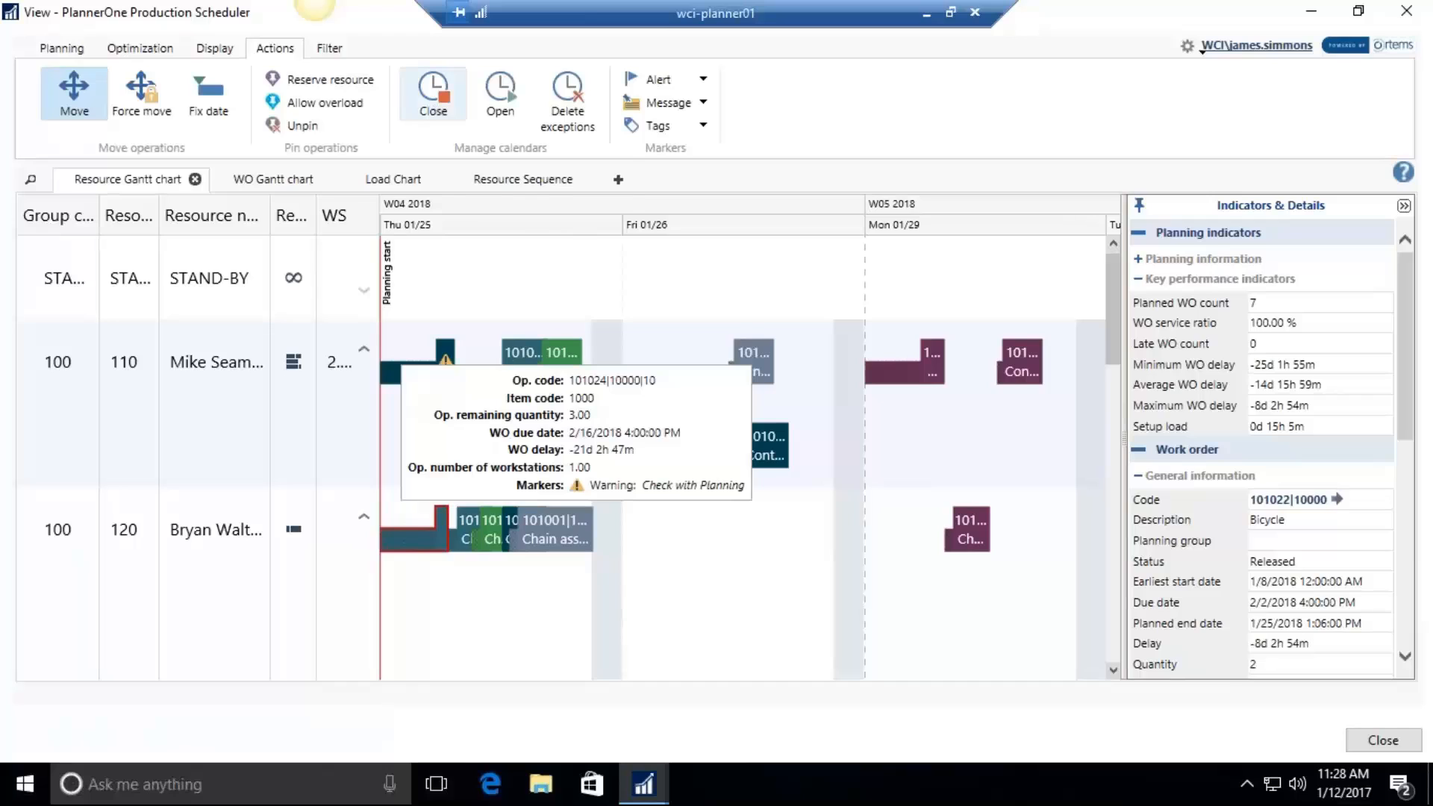
Step: Add a closed calendar exception named Breakdown for resource 120 from 01/25/2018 to 01/26/2018, 12:00:00 AM to 12:00:00 AM
{"action": "left_click", "coordinate": [434, 116]}
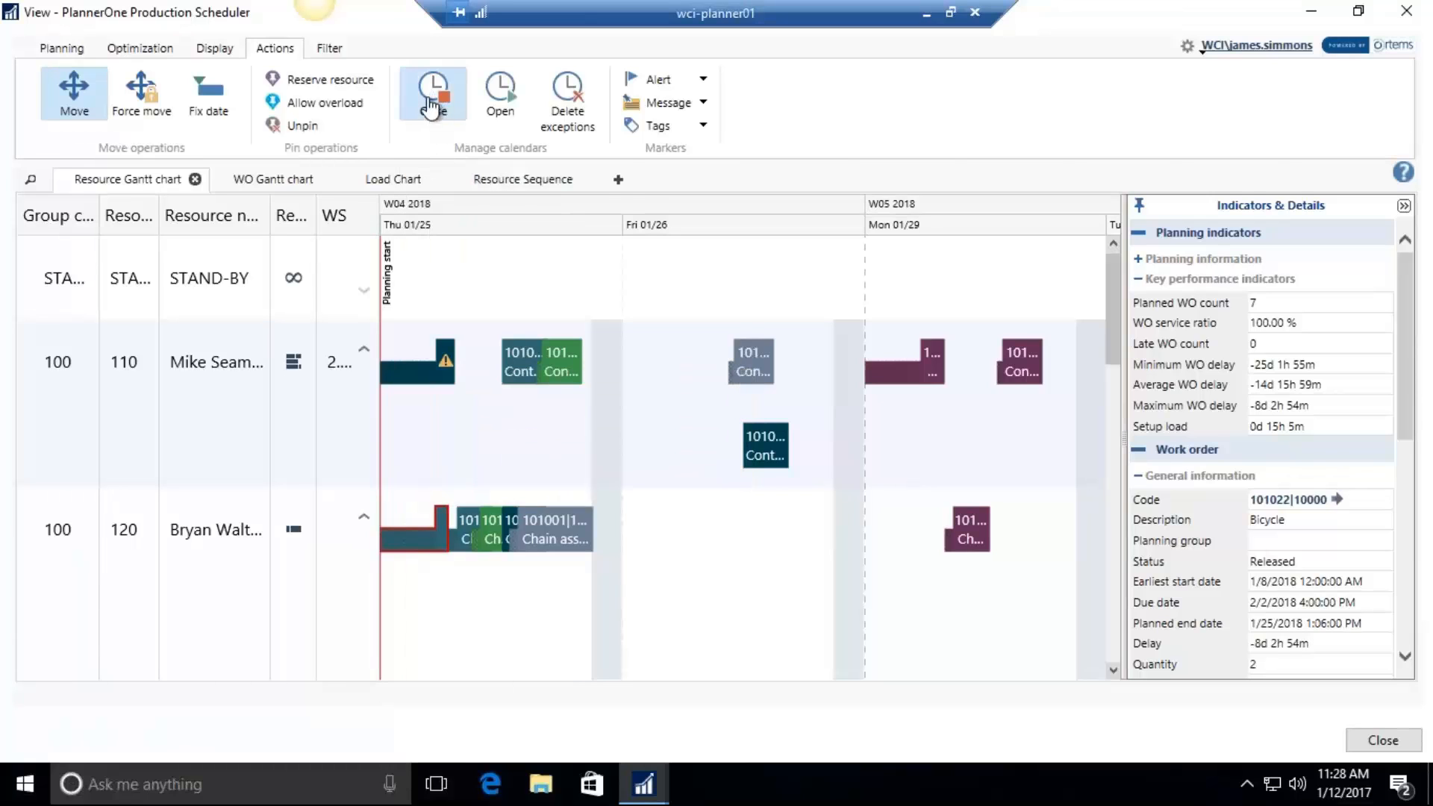
{"action": "left_click", "coordinate": [415, 547]}
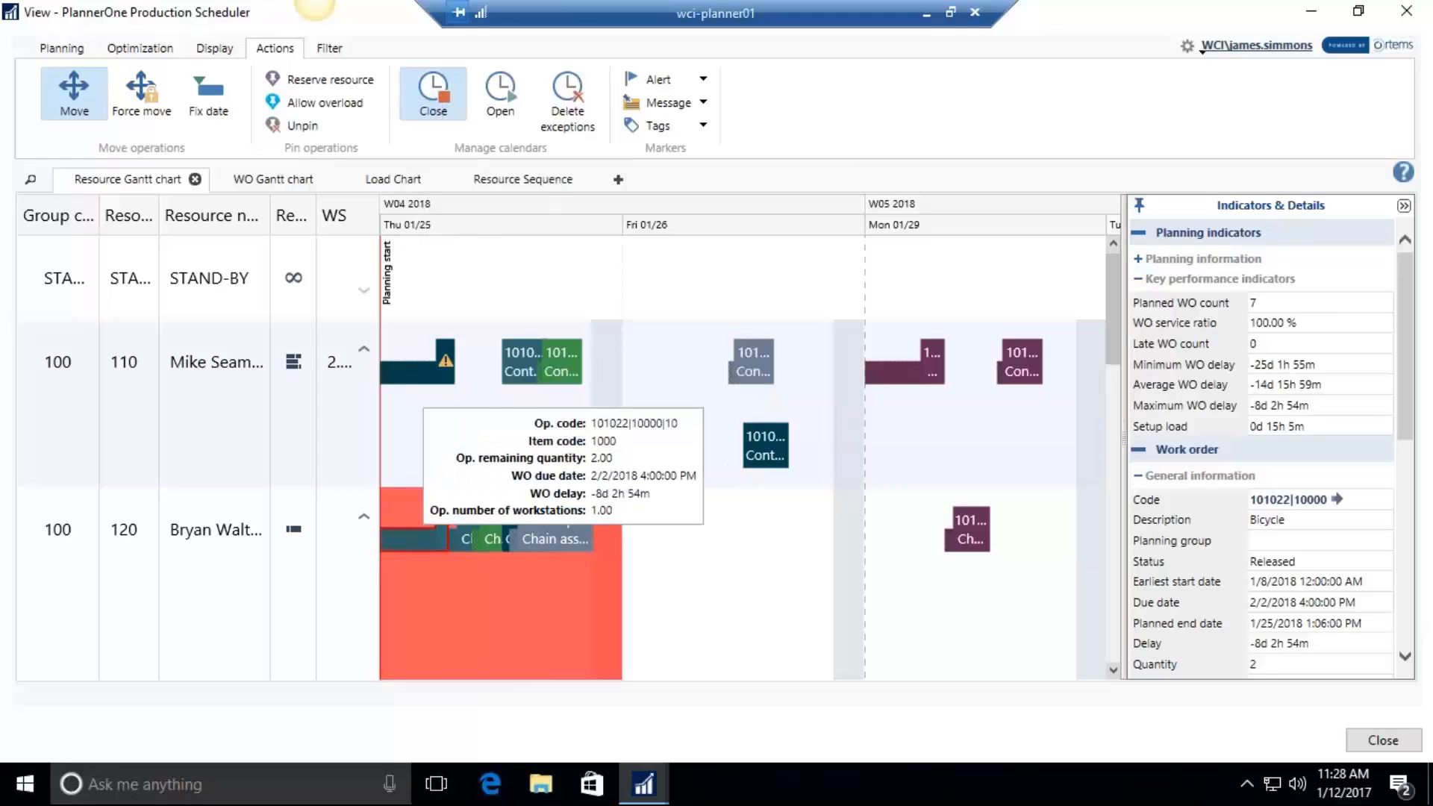
{"action": "left_click", "coordinate": [530, 606]}
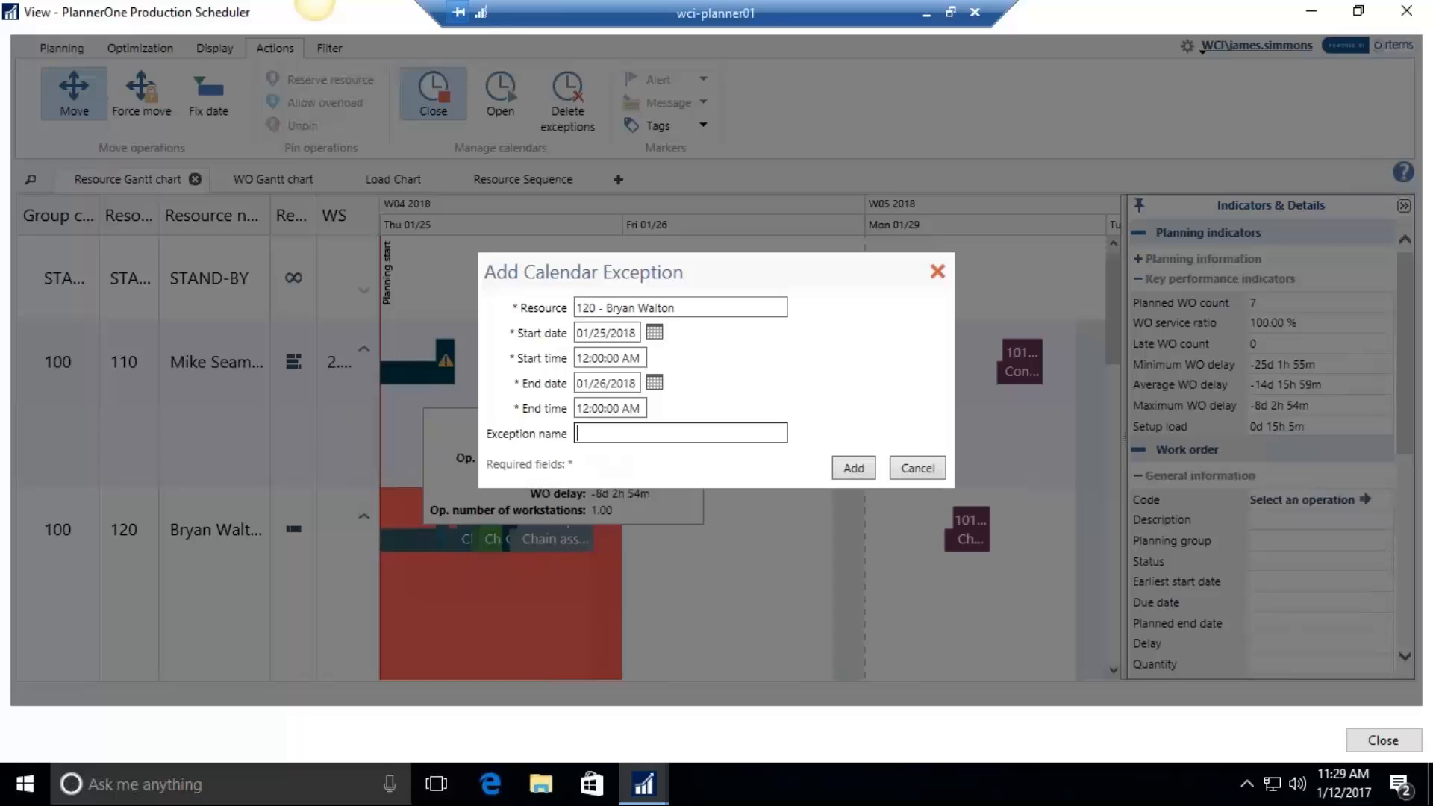
{"action": "type", "text": "Breakdown"}
{"action": "left_click", "coordinate": [854, 468]}
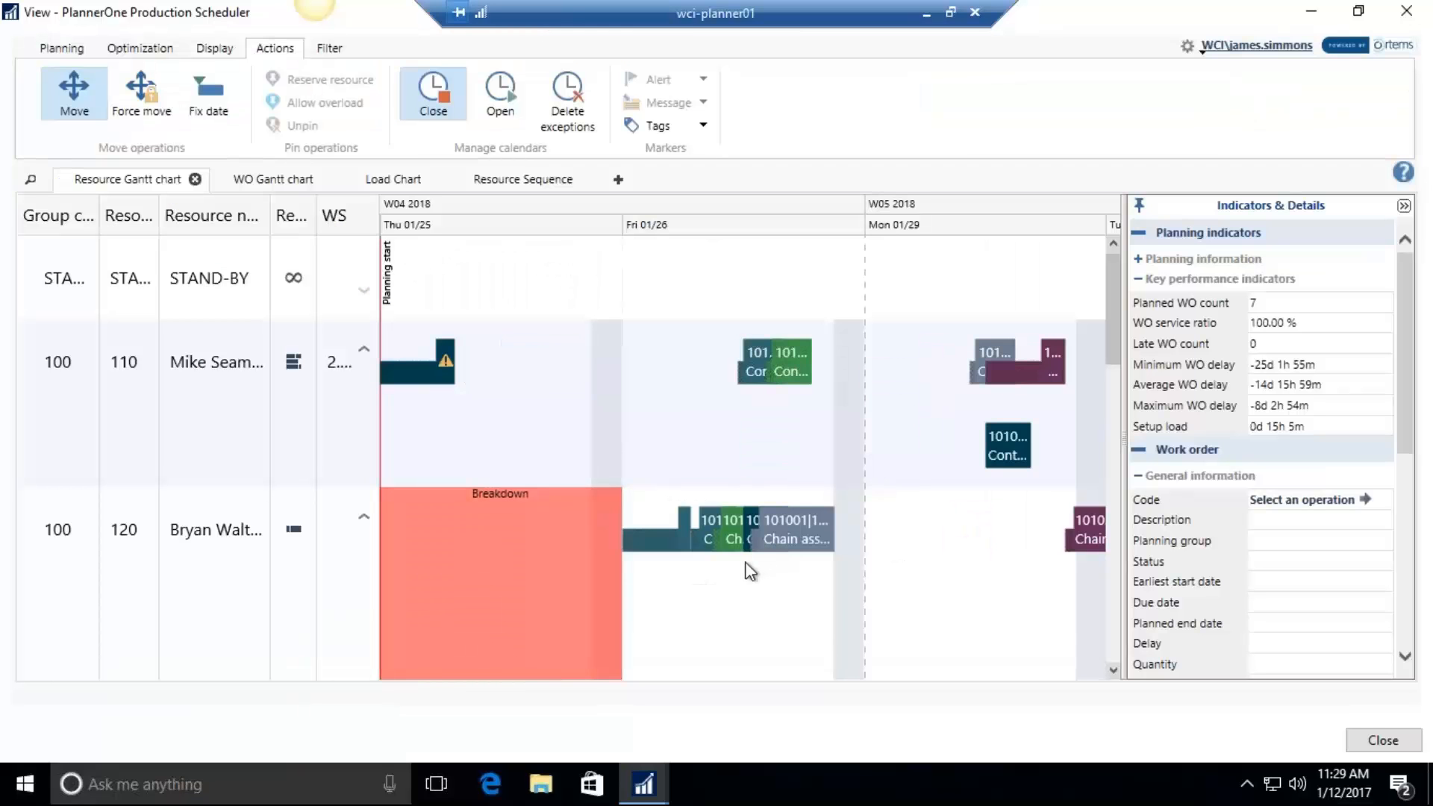
{"action": "mouse_move", "coordinate": [442, 591]}
{"action": "left_click", "coordinate": [502, 459]}
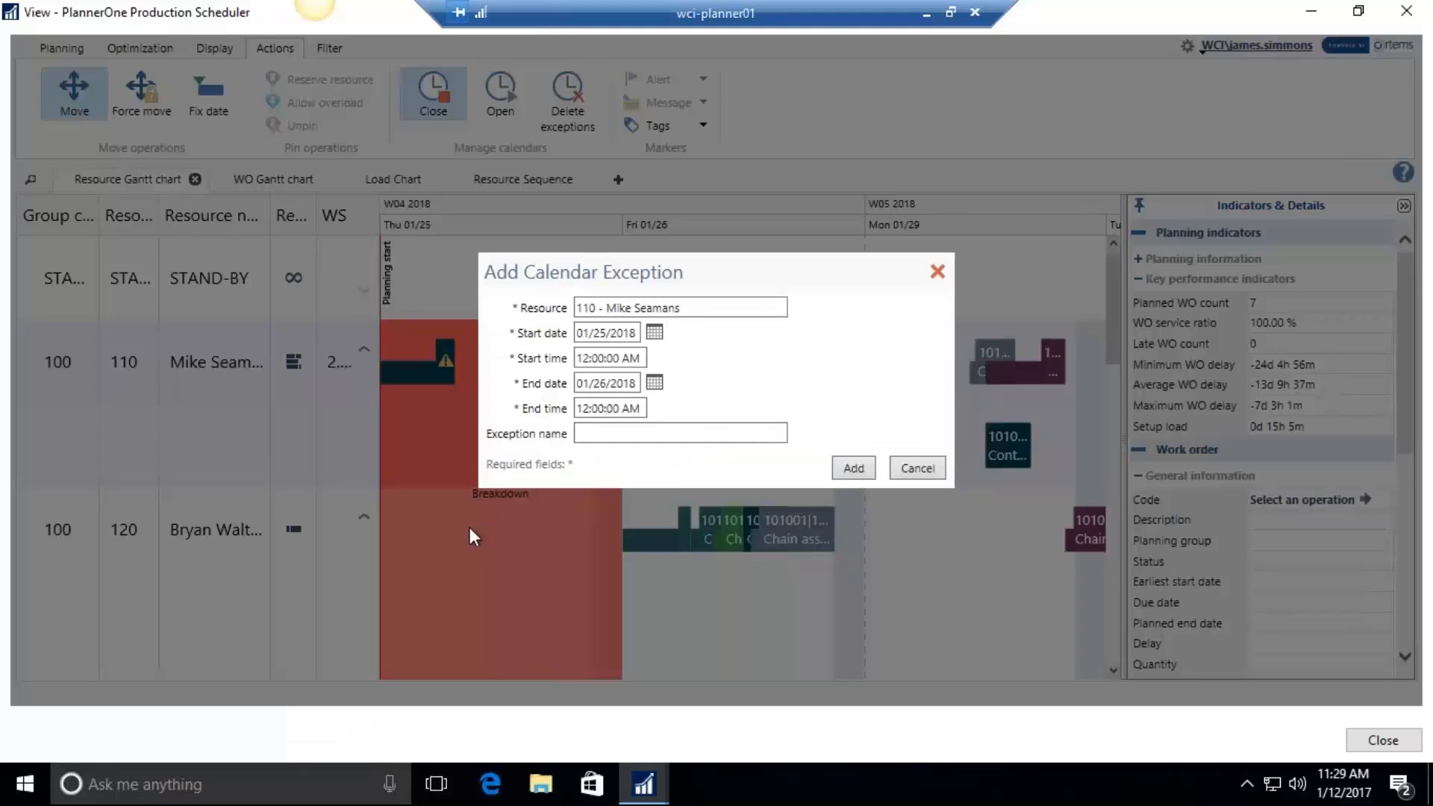
{"action": "left_click", "coordinate": [913, 470]}
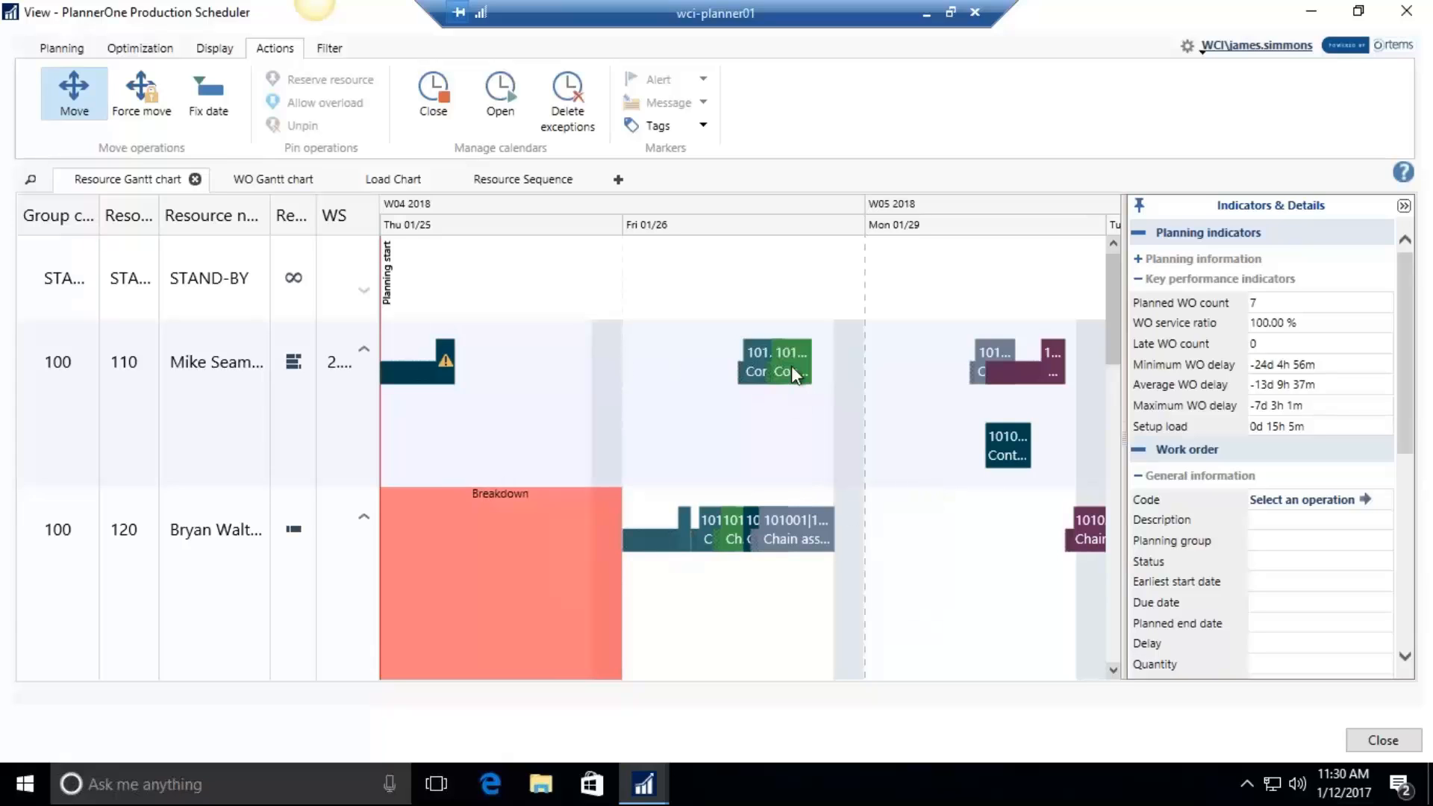
Step: Examine the usable resources in the details of the teal operation scheduled on Fri 01/26 for resource 110
{"action": "mouse_move", "coordinate": [791, 365]}
{"action": "left_click_drag", "start_coordinate": [1401, 462], "coordinate": [1406, 656]}
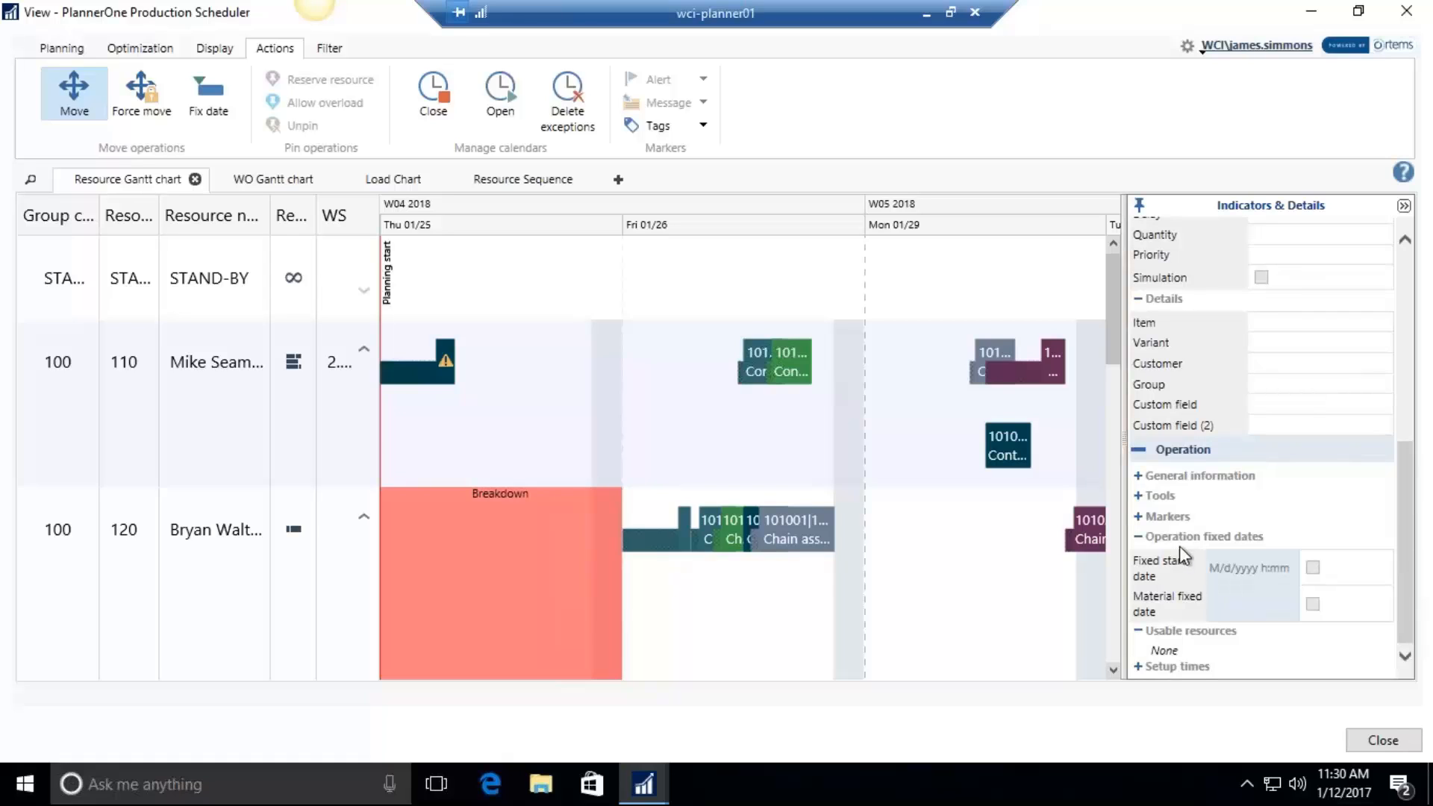
{"action": "left_click", "coordinate": [1138, 634]}
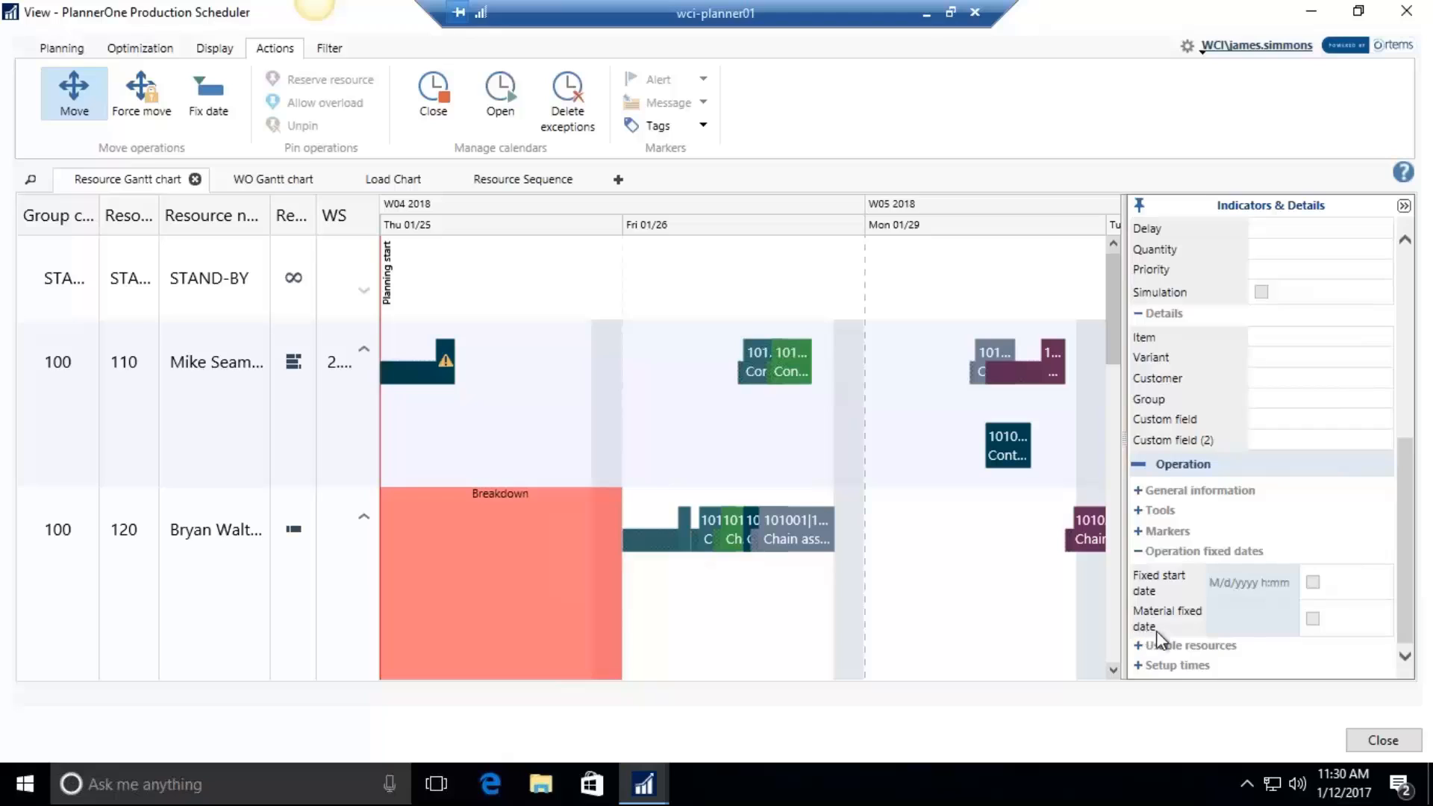
{"action": "left_click", "coordinate": [1138, 644]}
{"action": "left_click", "coordinate": [749, 364]}
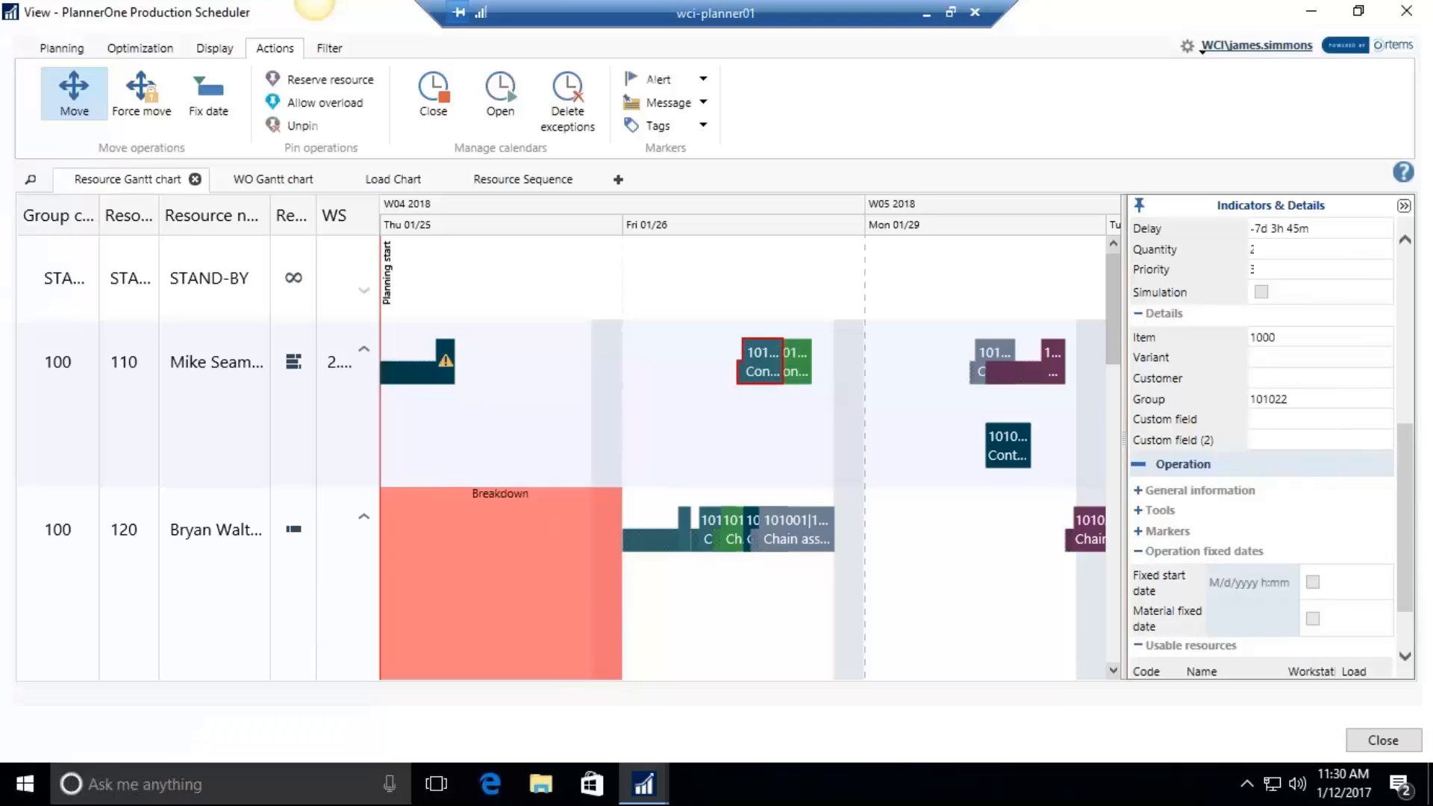
{"action": "scroll", "coordinate": [1410, 630], "scroll_direction": "down", "scroll_amount": 2}
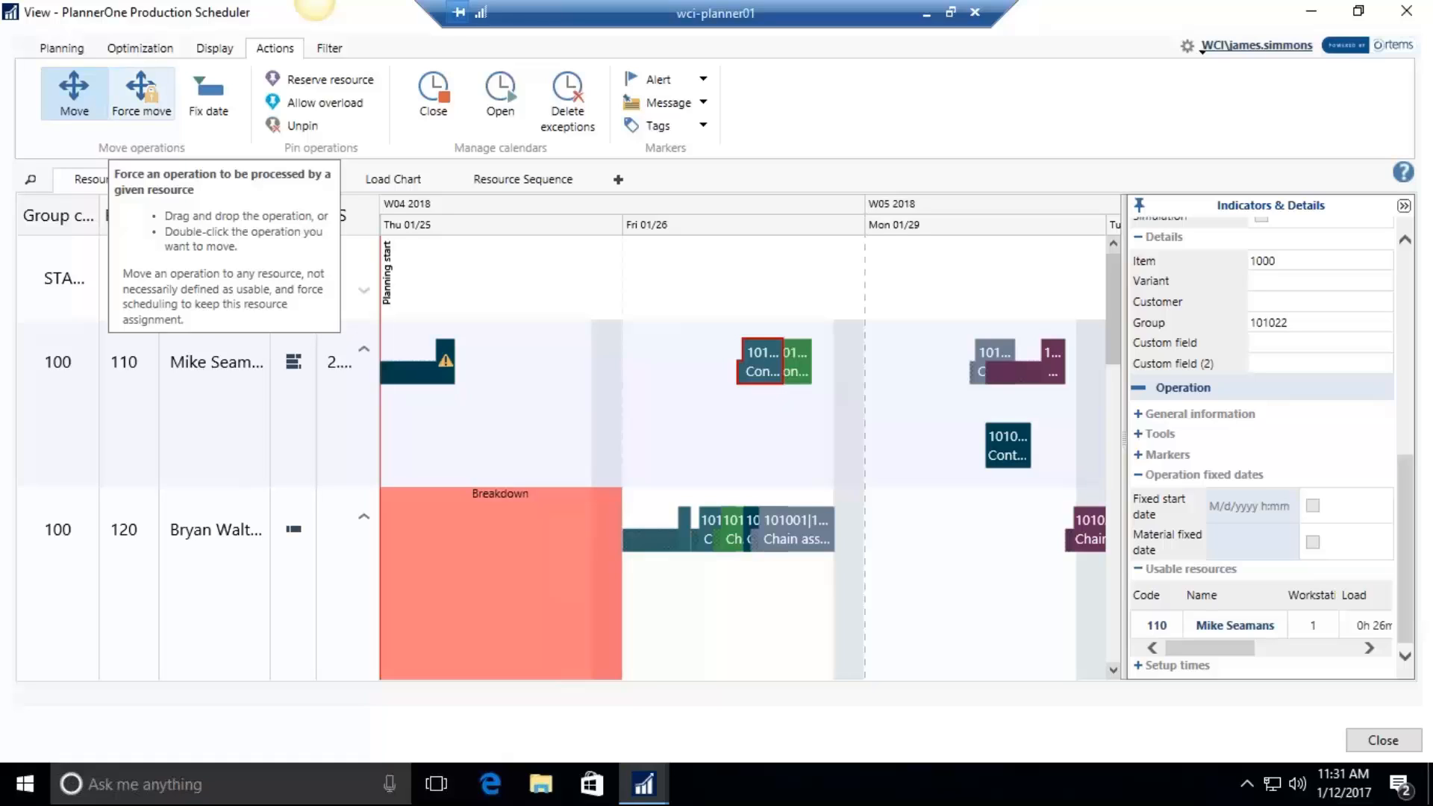
Step: Switch the mode for moving operations to Force move and clear the operation selection
{"action": "left_click", "coordinate": [141, 90]}
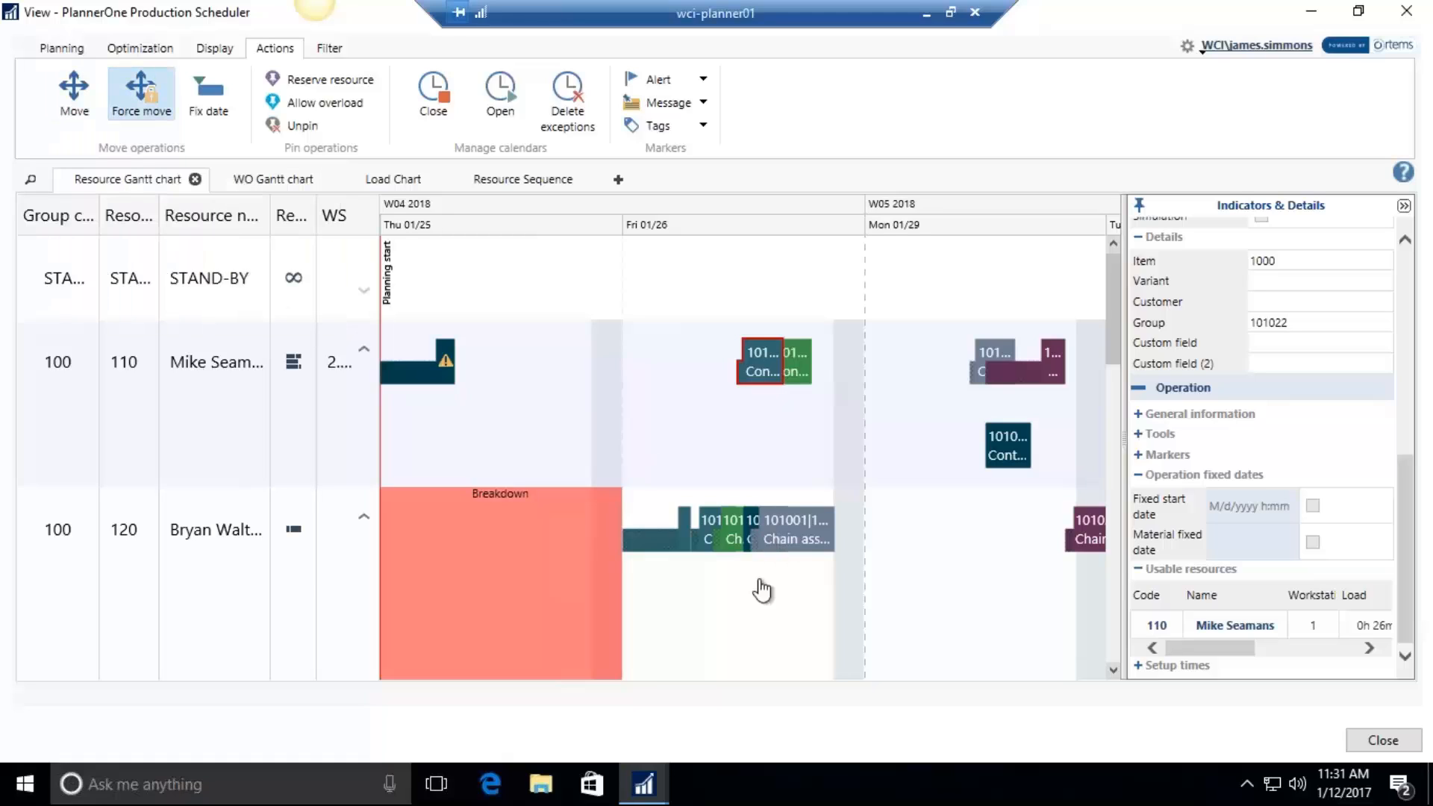
{"action": "left_click", "coordinate": [530, 515]}
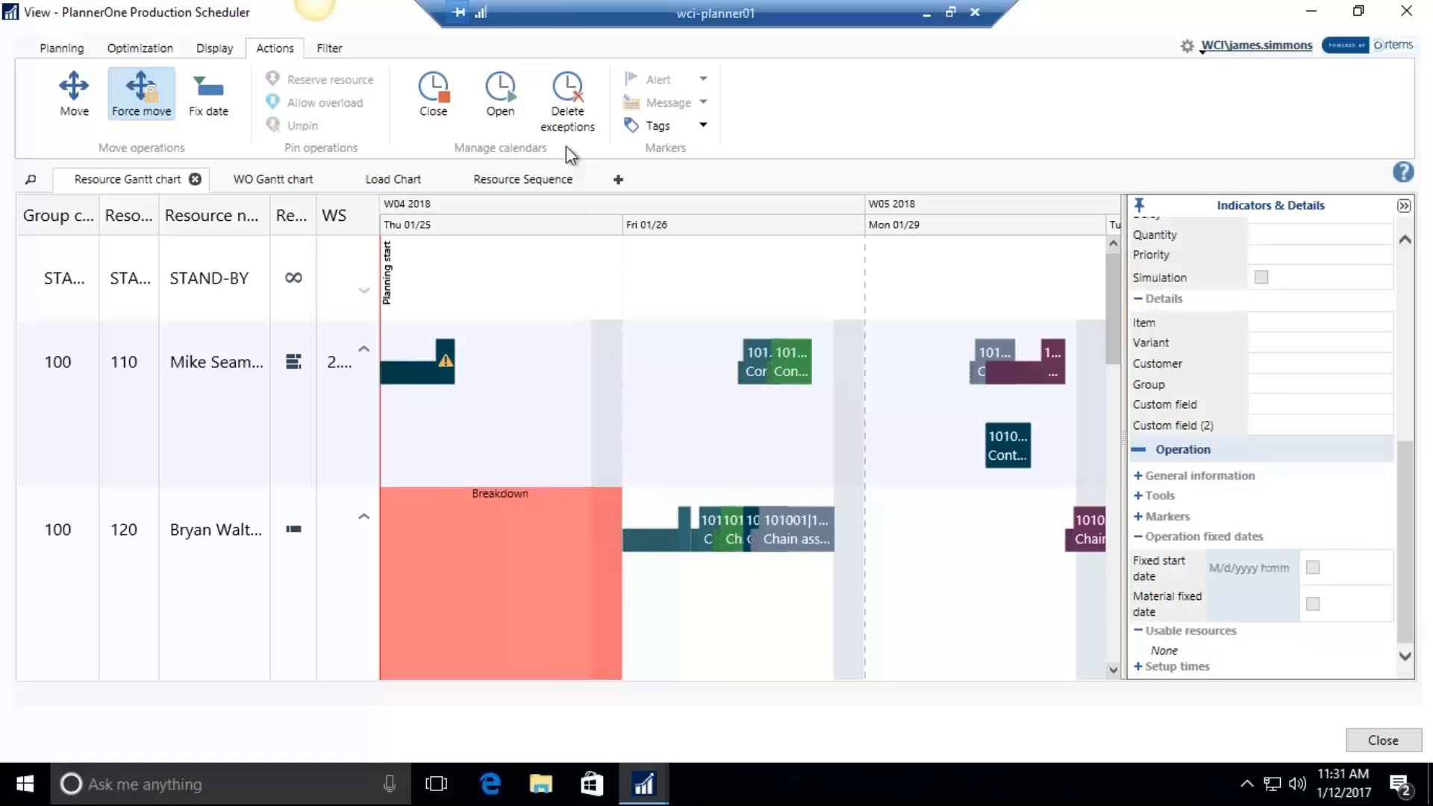
Step: Delete the Breakdown calendar exception of resource 120
{"action": "left_click", "coordinate": [571, 119]}
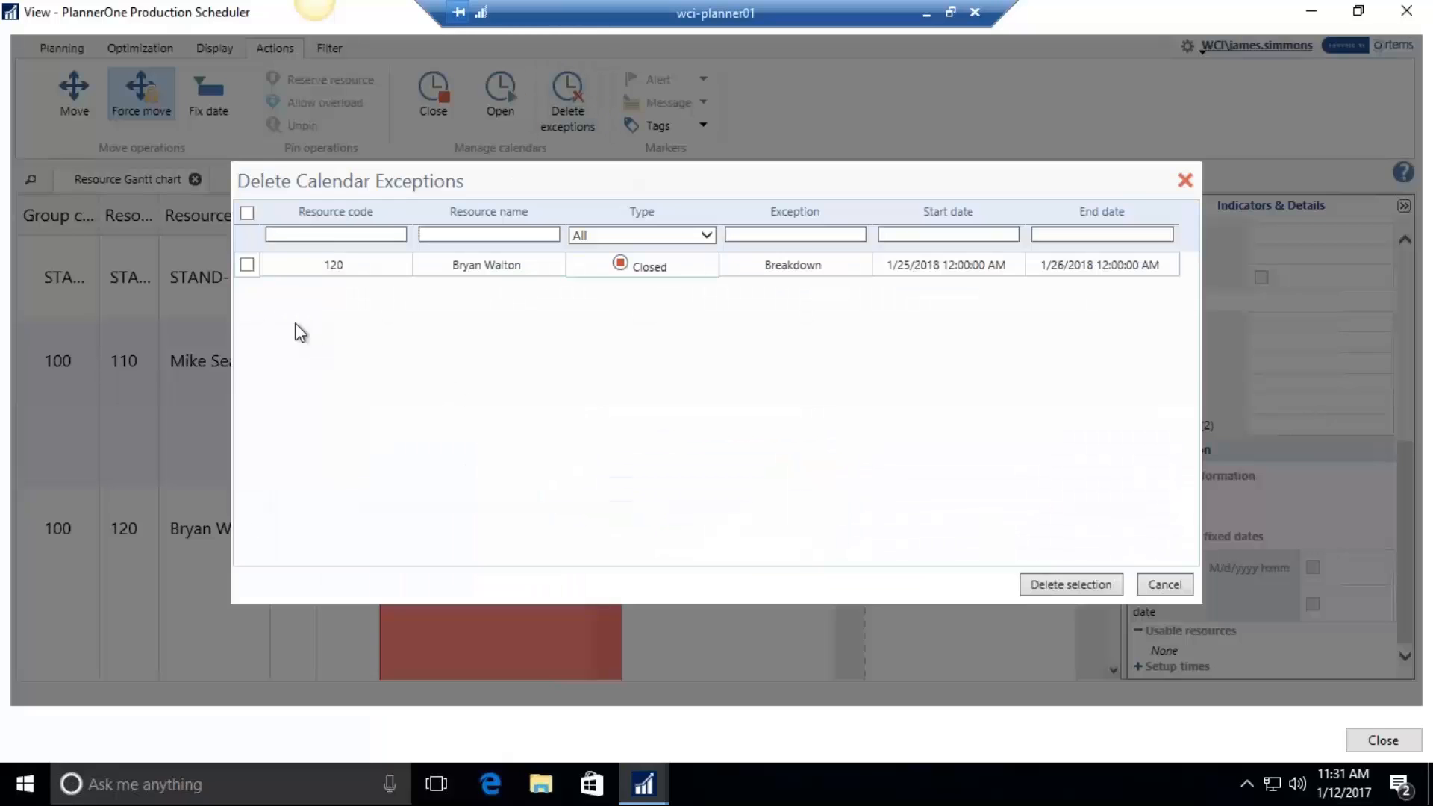
{"action": "left_click", "coordinate": [250, 266]}
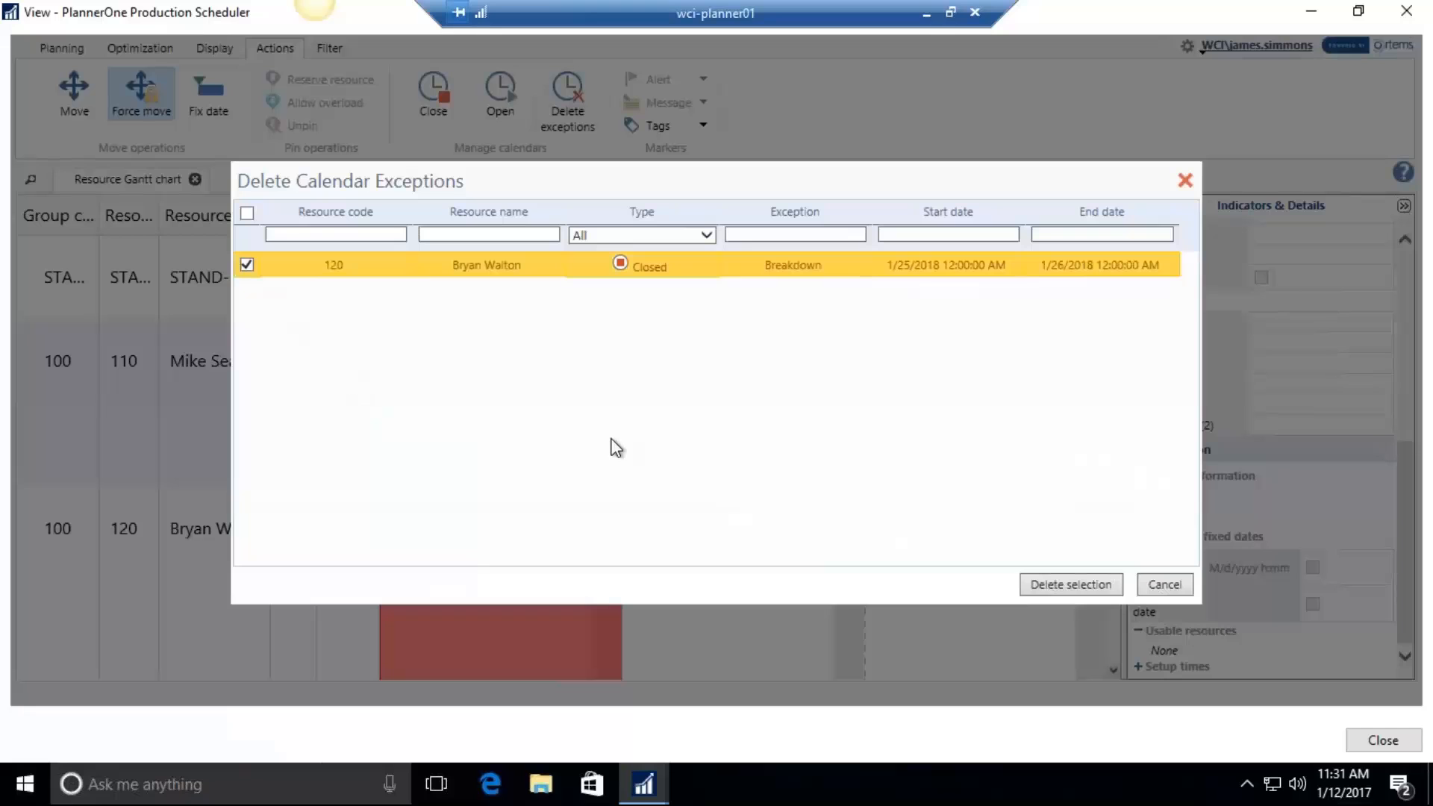
{"action": "left_click", "coordinate": [1055, 588]}
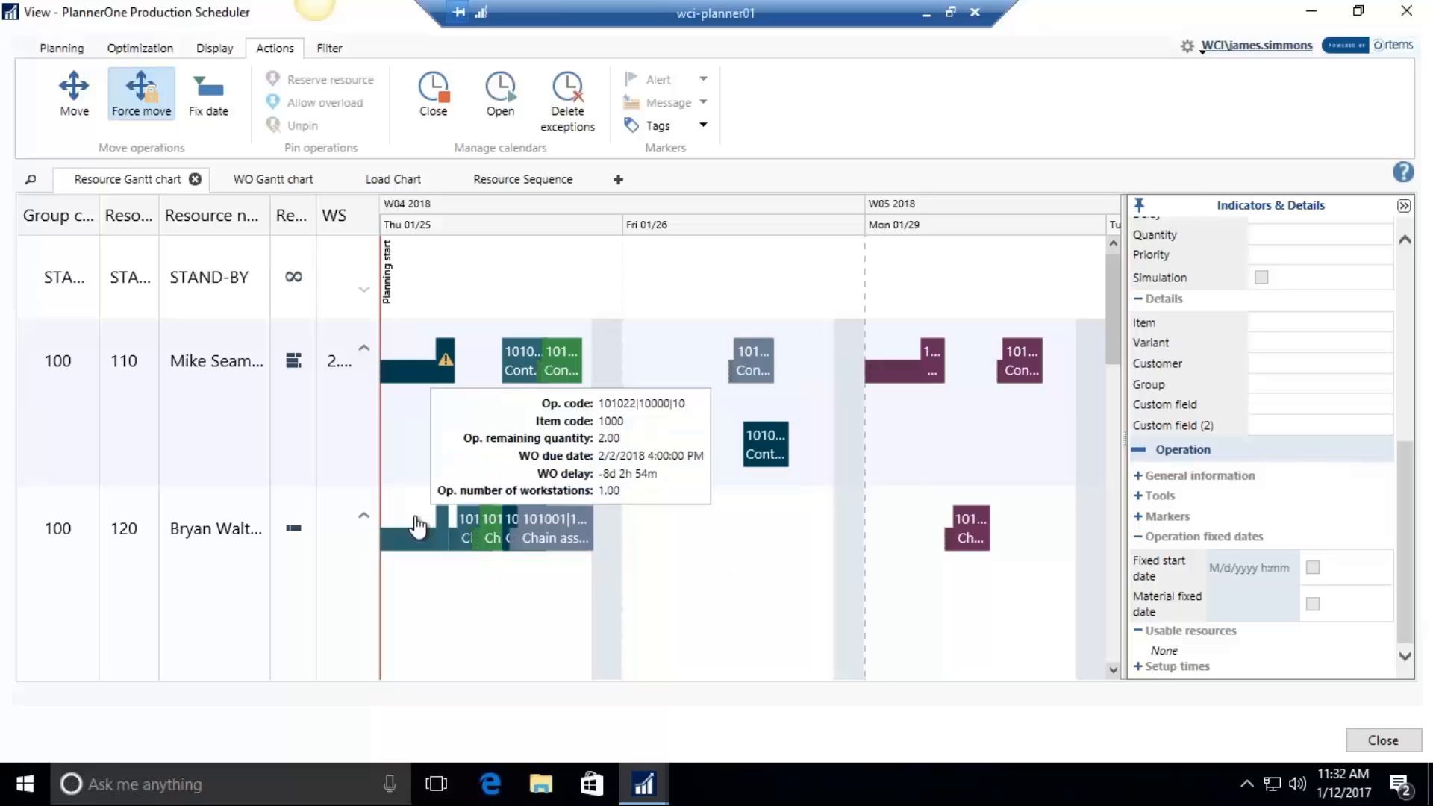
{"action": "mouse_move", "coordinate": [498, 543]}
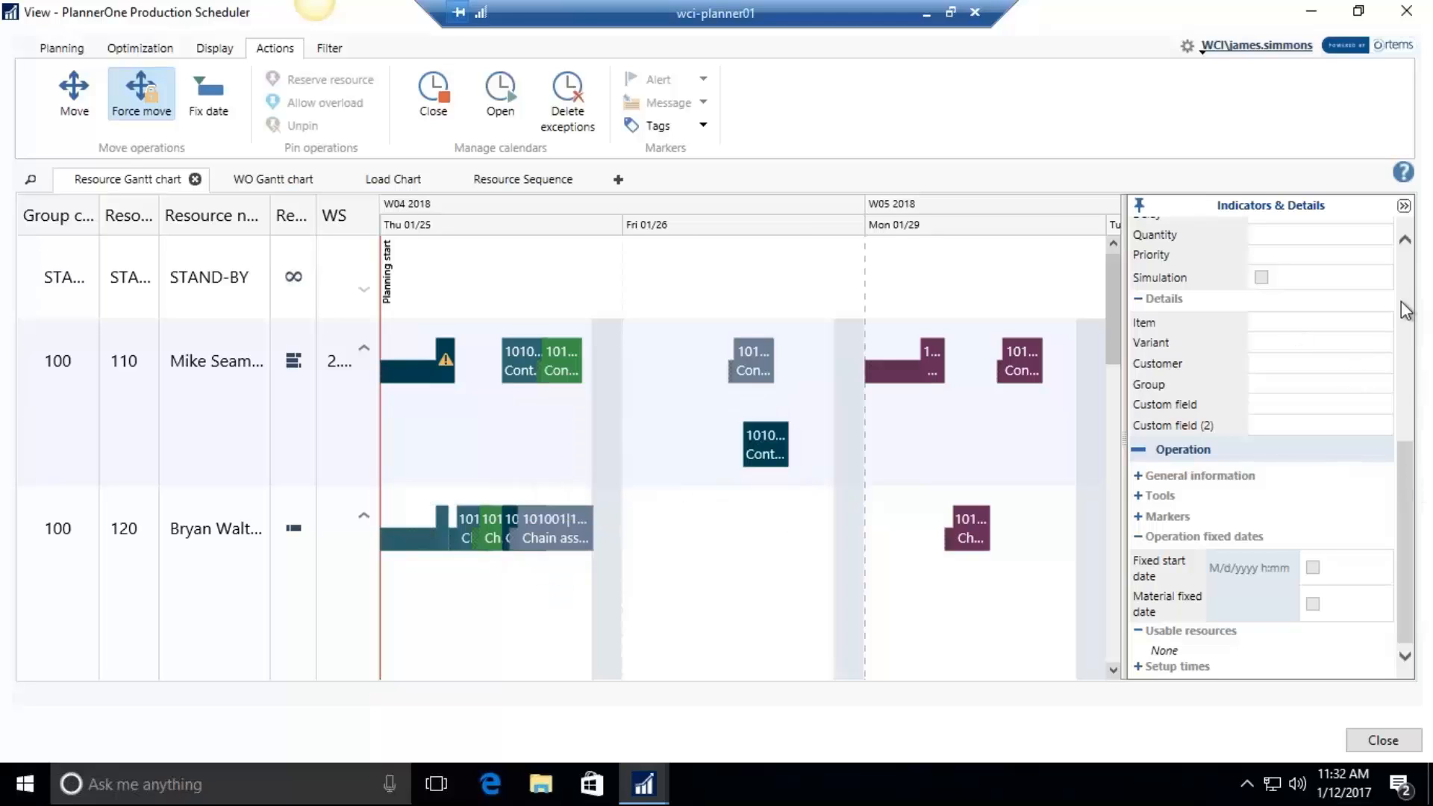
{"action": "scroll", "coordinate": [1403, 269], "scroll_direction": "up", "scroll_amount": 5}
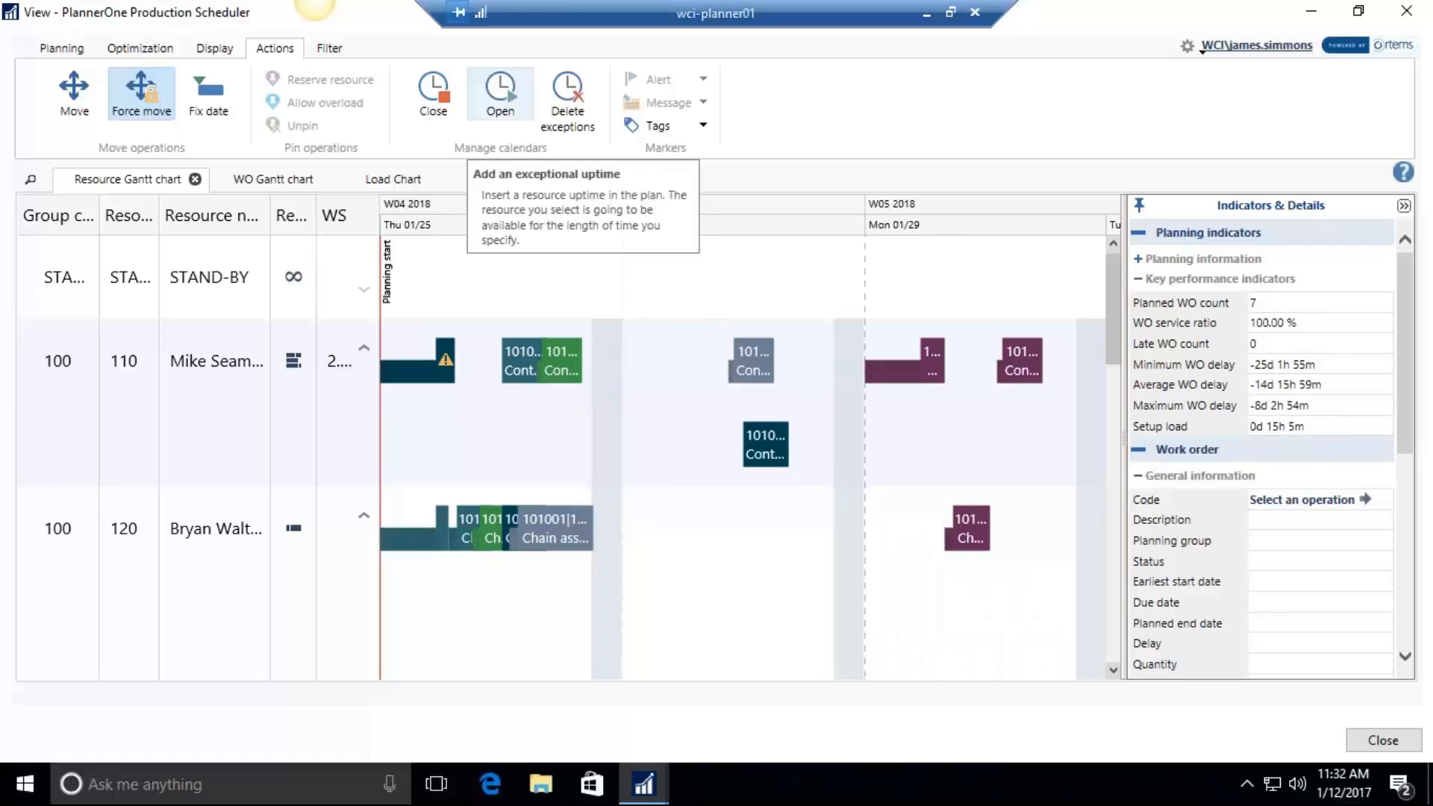
{"action": "left_click", "coordinate": [414, 541]}
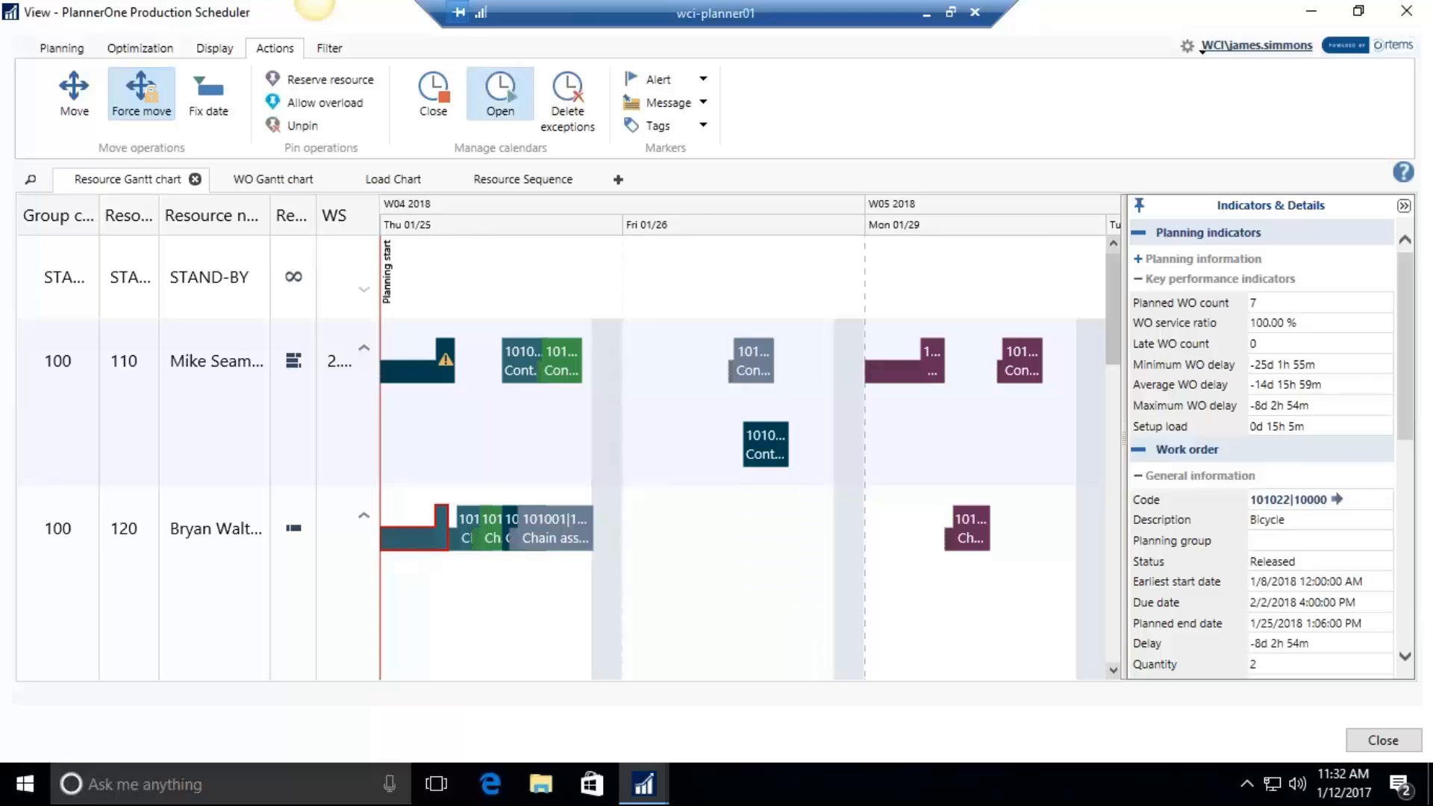
{"action": "left_click", "coordinate": [436, 575]}
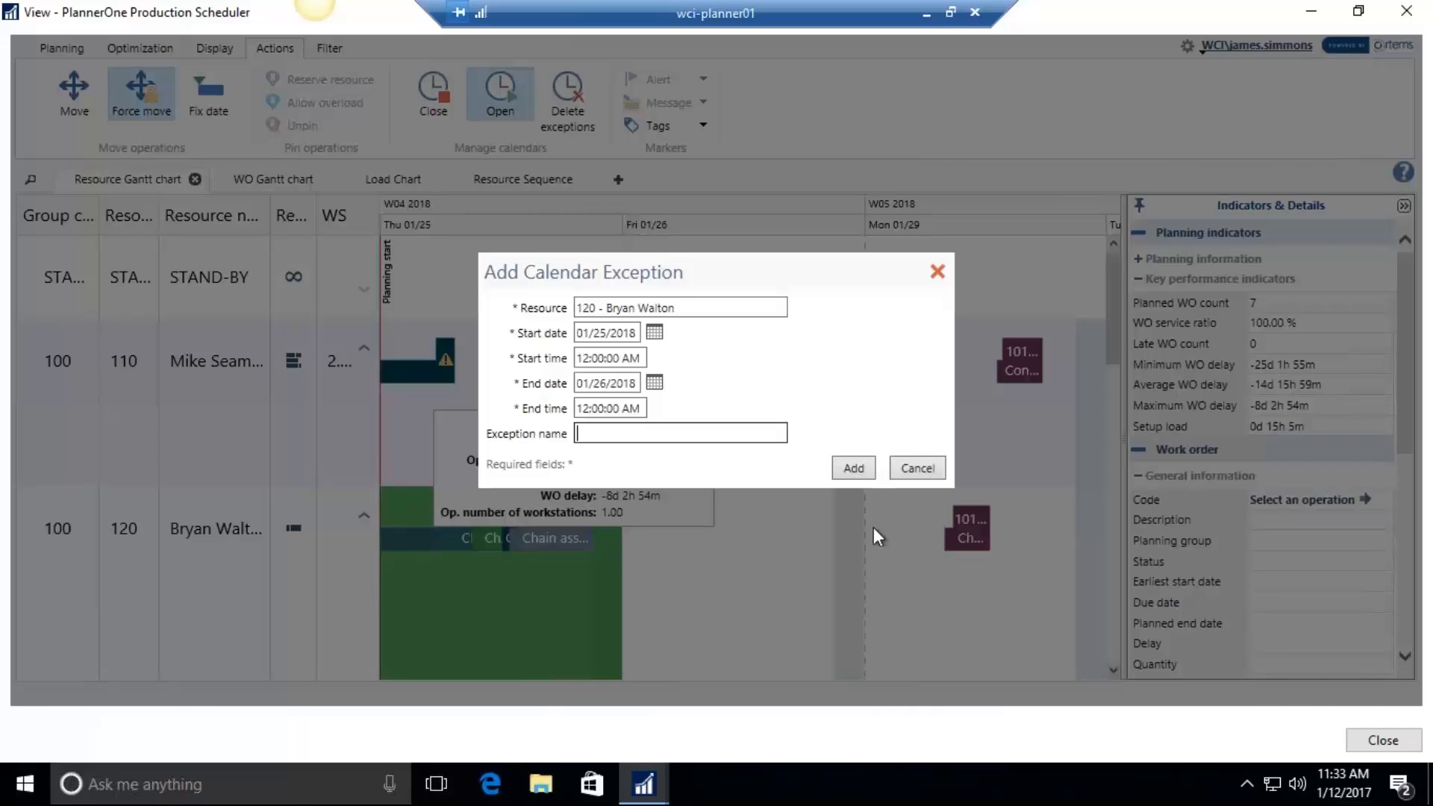
{"action": "left_click", "coordinate": [908, 471]}
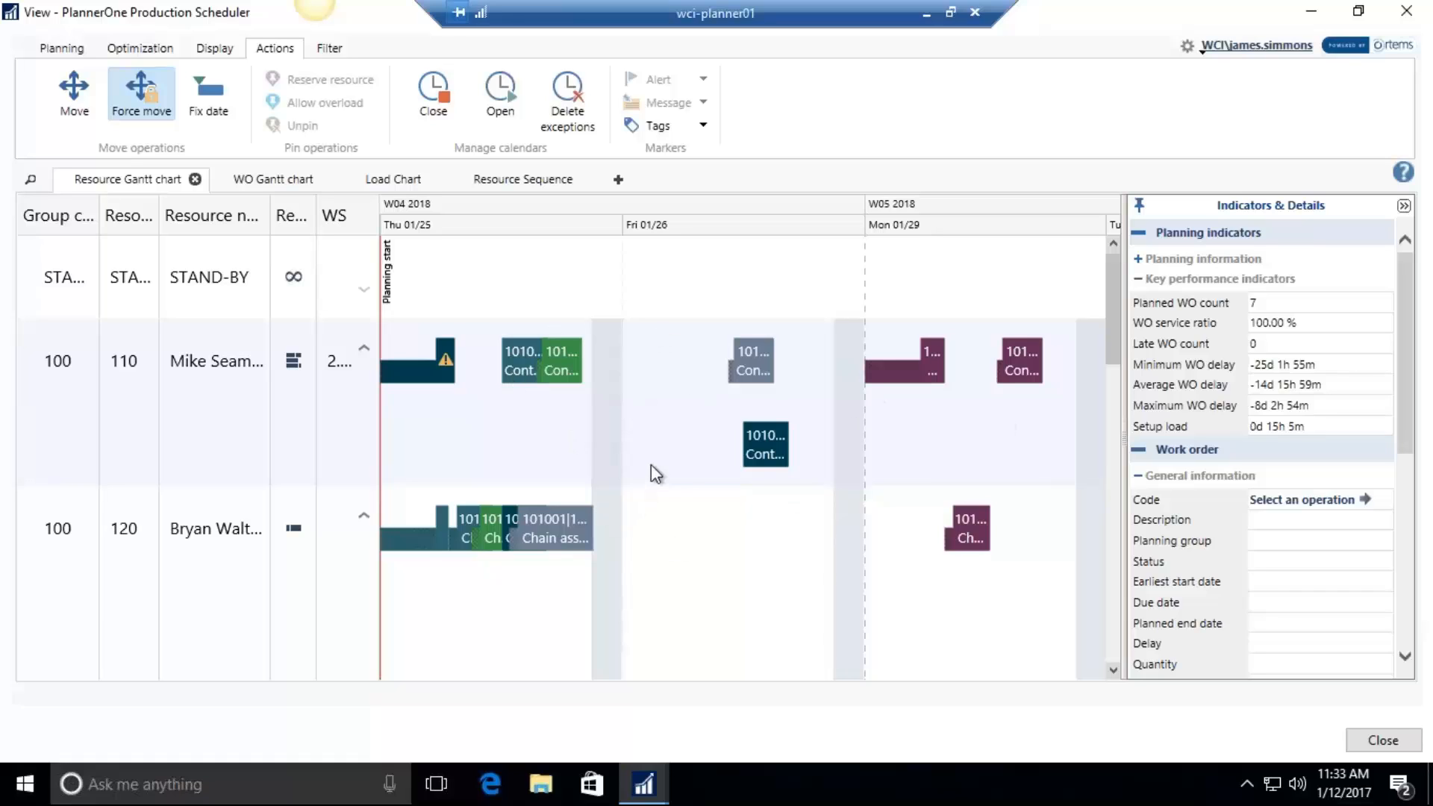
Step: Show the Load Chart and remove the Capacity - load (hours) field from its displayed data
{"action": "mouse_move", "coordinate": [423, 506]}
{"action": "left_click", "coordinate": [326, 51]}
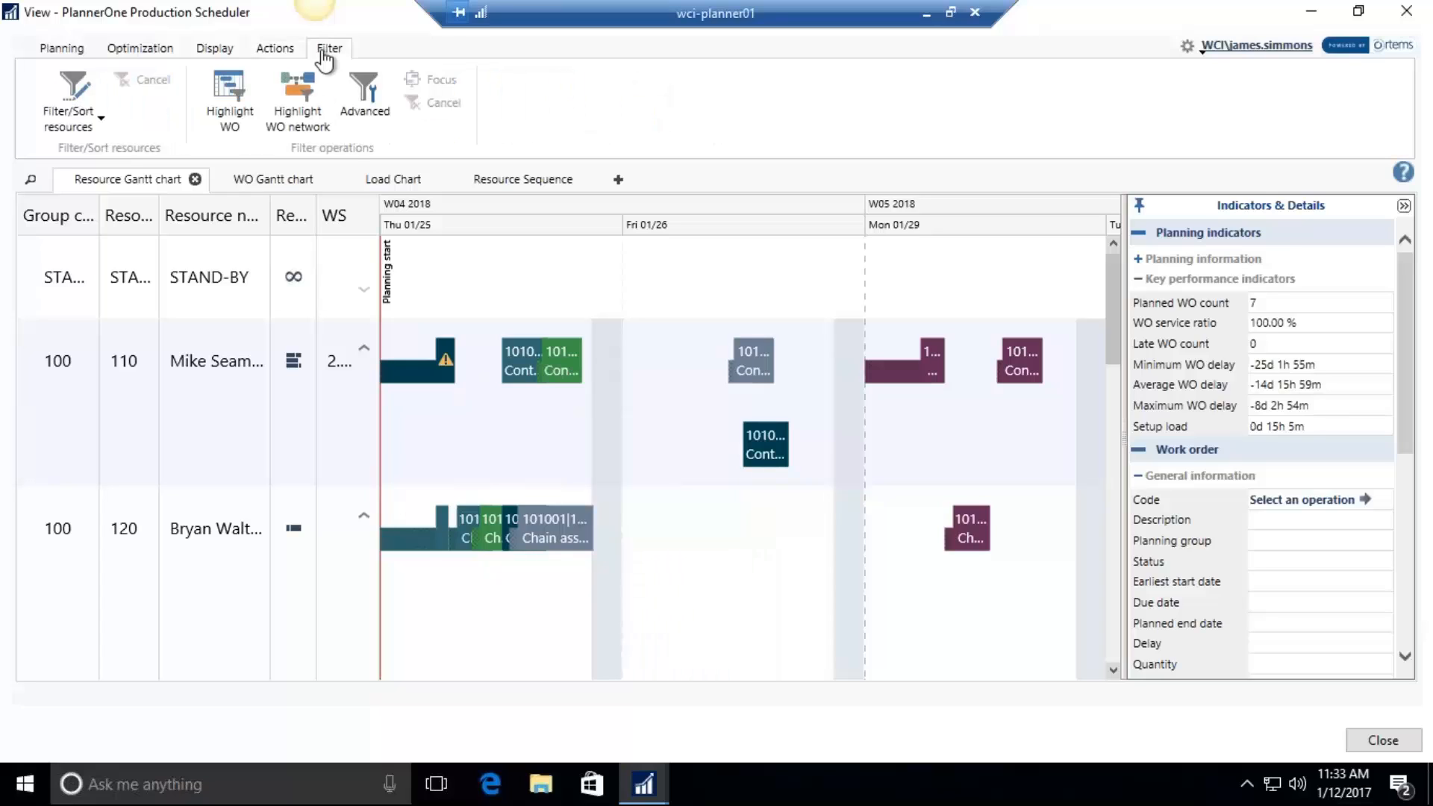
{"action": "left_click", "coordinate": [145, 53]}
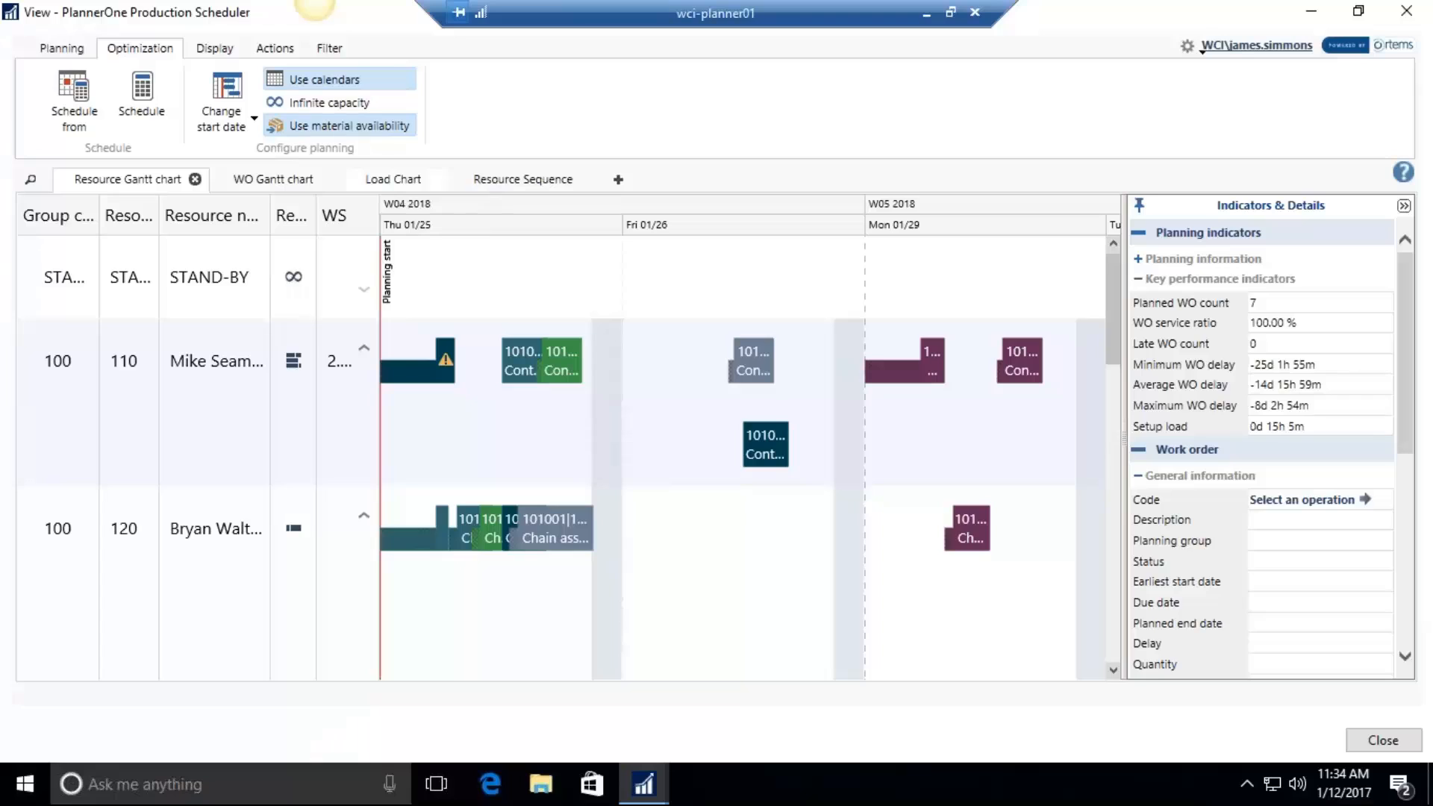
{"action": "left_click", "coordinate": [392, 179]}
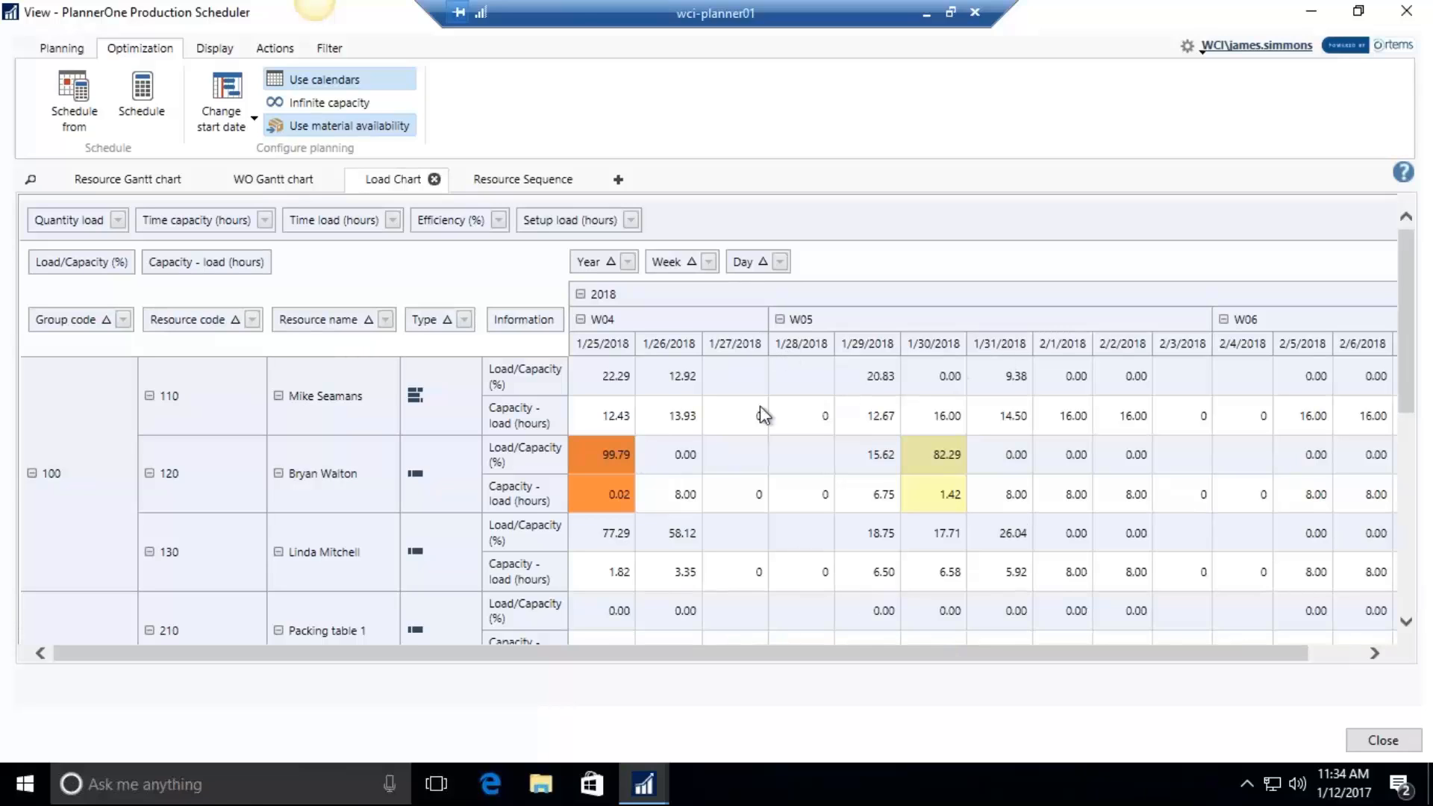
{"action": "left_click_drag", "start_coordinate": [224, 266], "coordinate": [709, 531]}
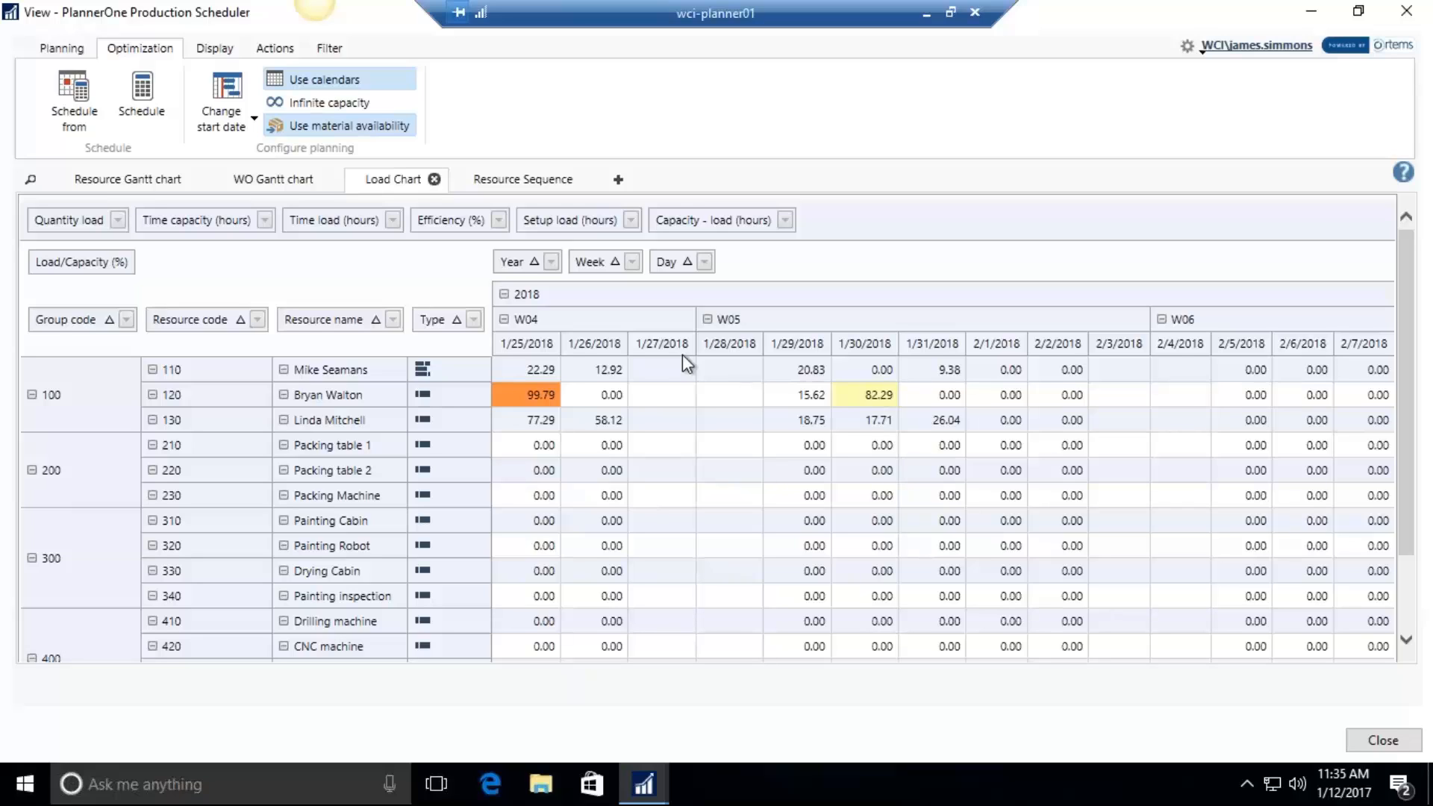
Step: Enable infinite capacity for the planning and add the Capacity - load (hours) field to the load chart's data
{"action": "left_click", "coordinate": [333, 104]}
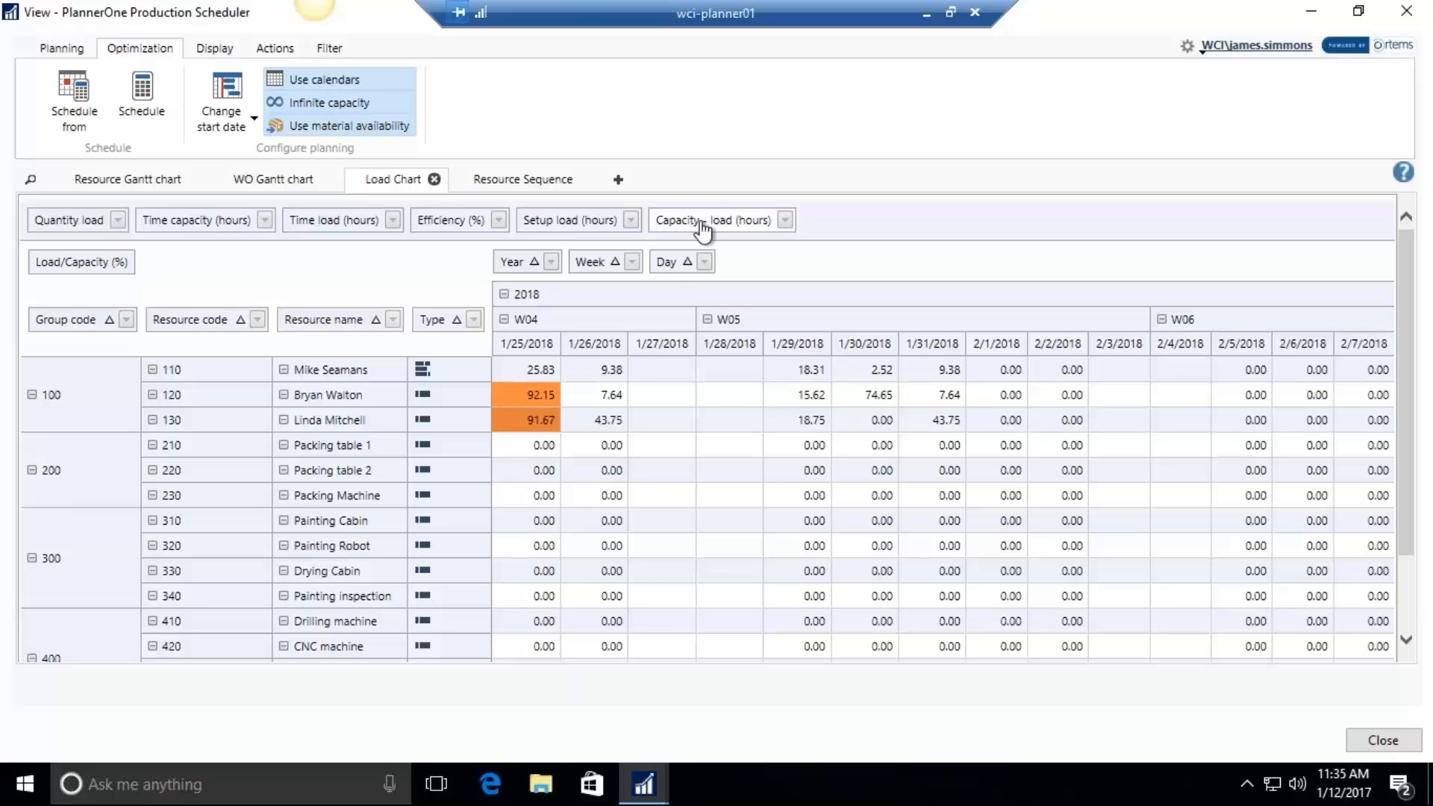
{"action": "left_click_drag", "start_coordinate": [701, 231], "coordinate": [228, 280]}
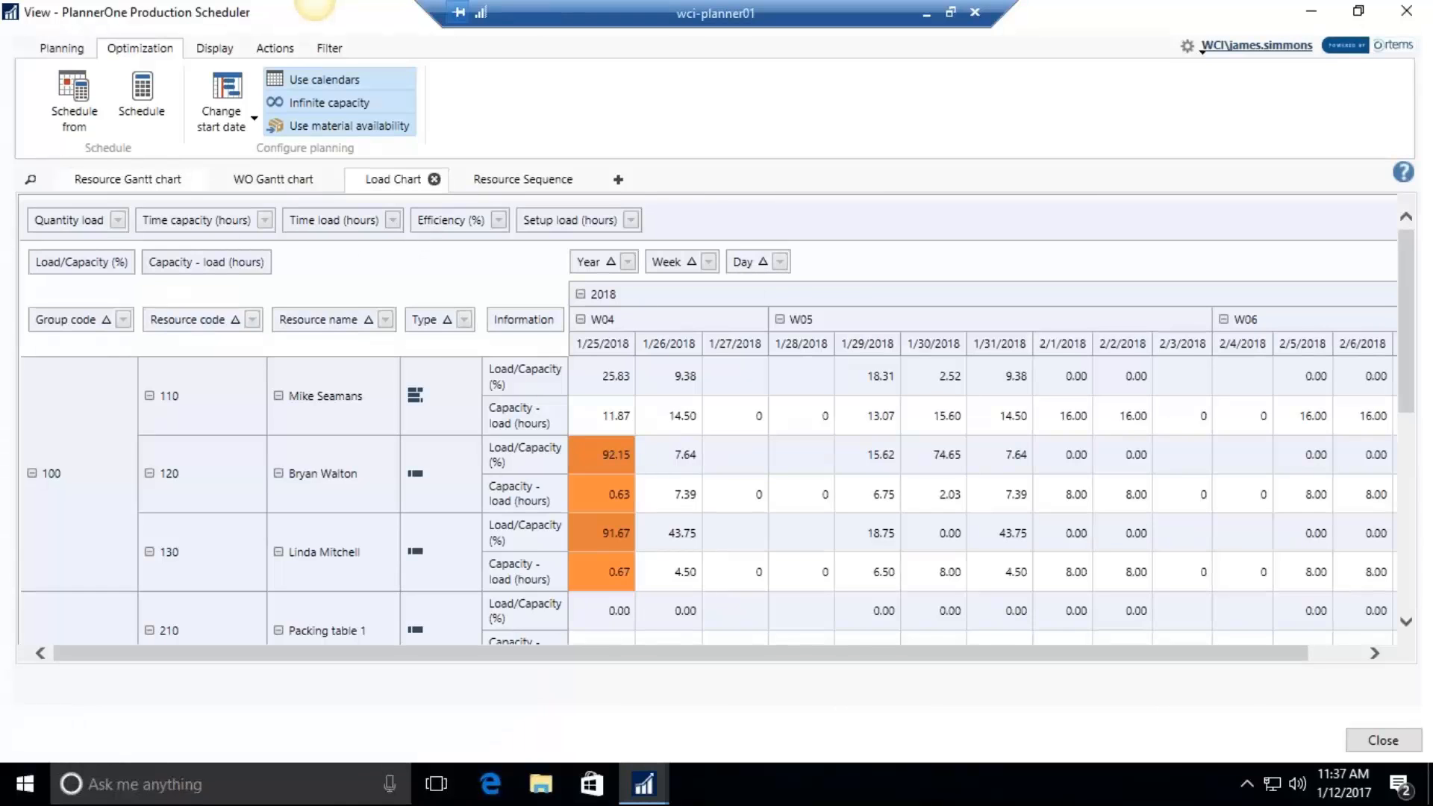
Step: Review the message and tag marker options for the green operation on resource 110 in the Resource Gantt chart
{"action": "left_click", "coordinate": [128, 179]}
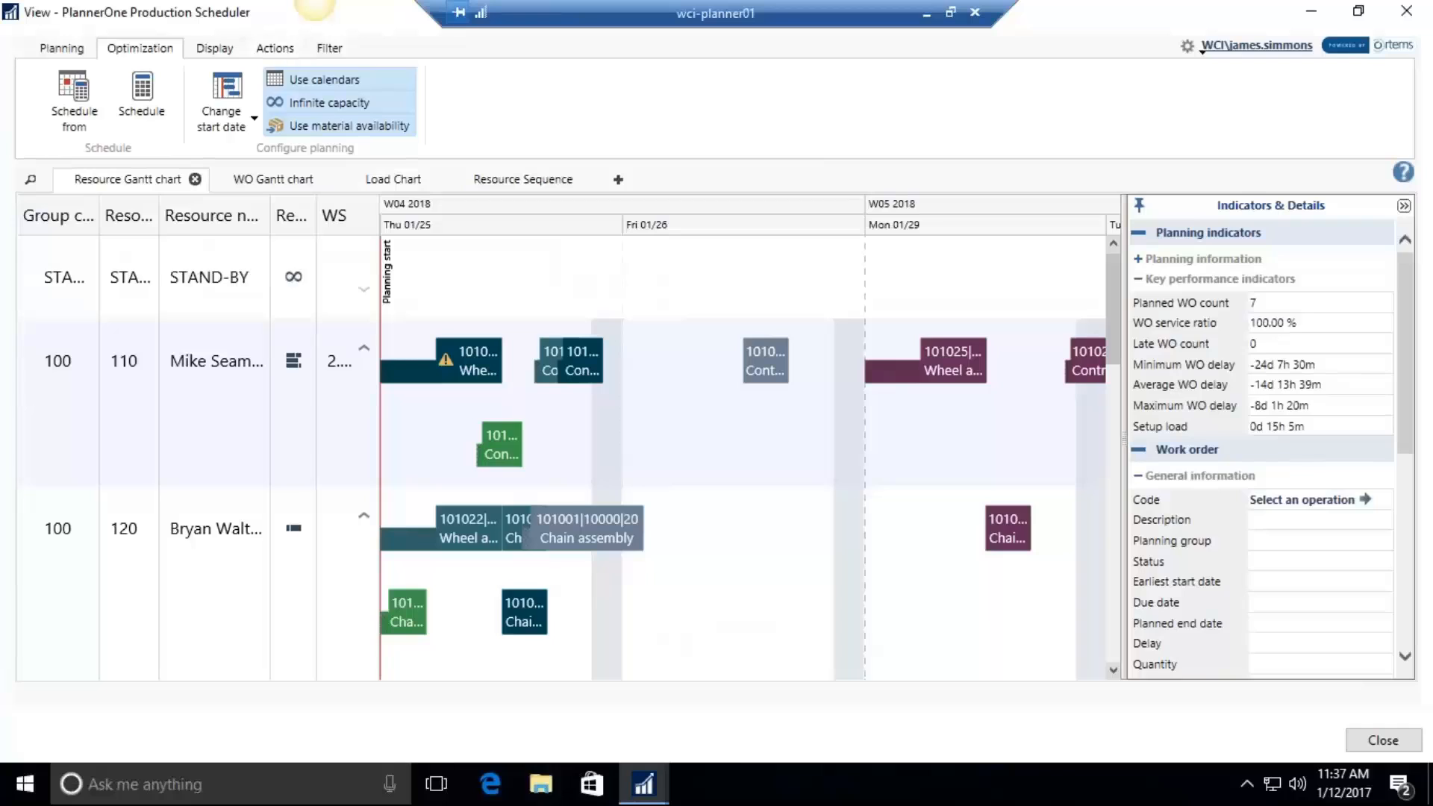
{"action": "left_click", "coordinate": [280, 49]}
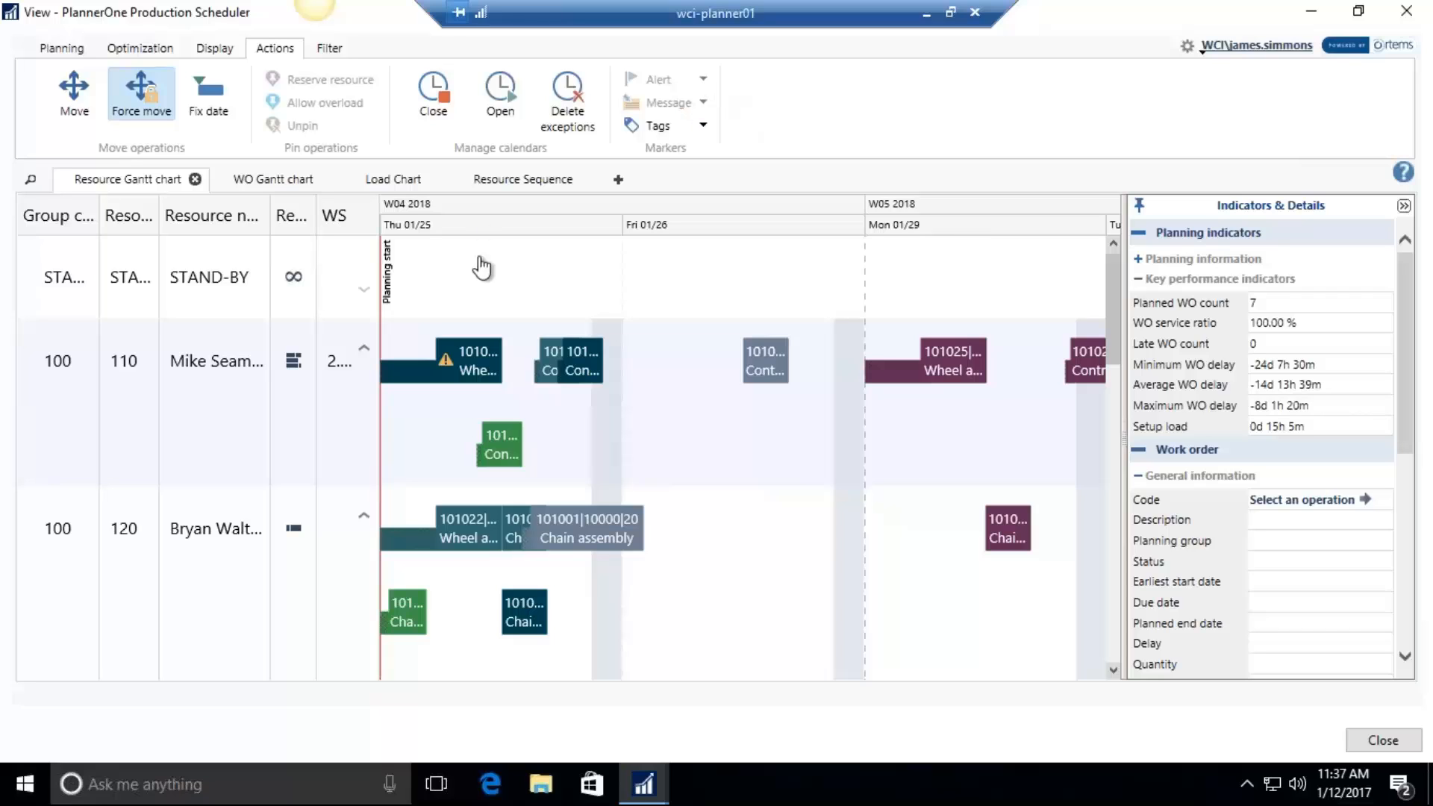
{"action": "left_click", "coordinate": [488, 453]}
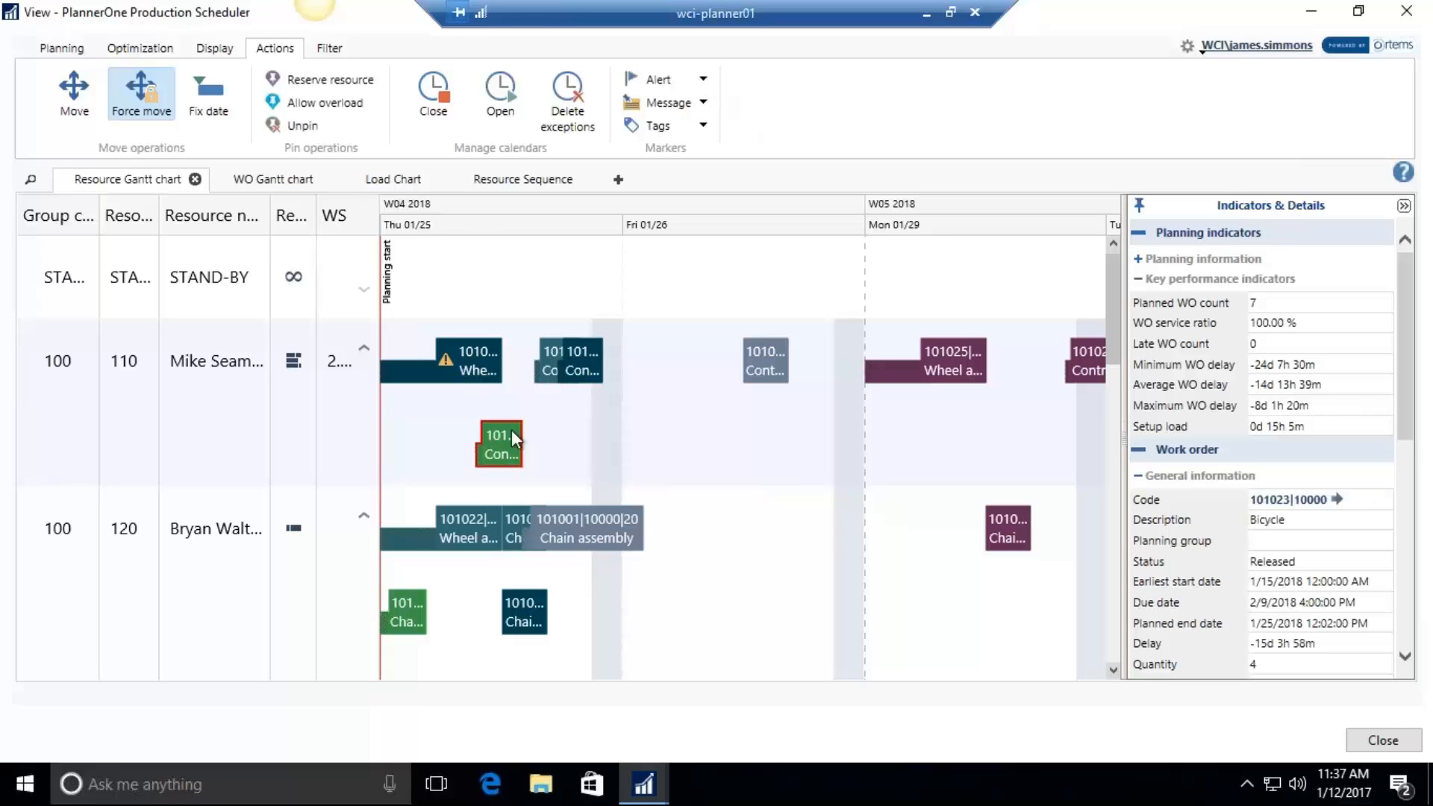
{"action": "left_click", "coordinate": [702, 79]}
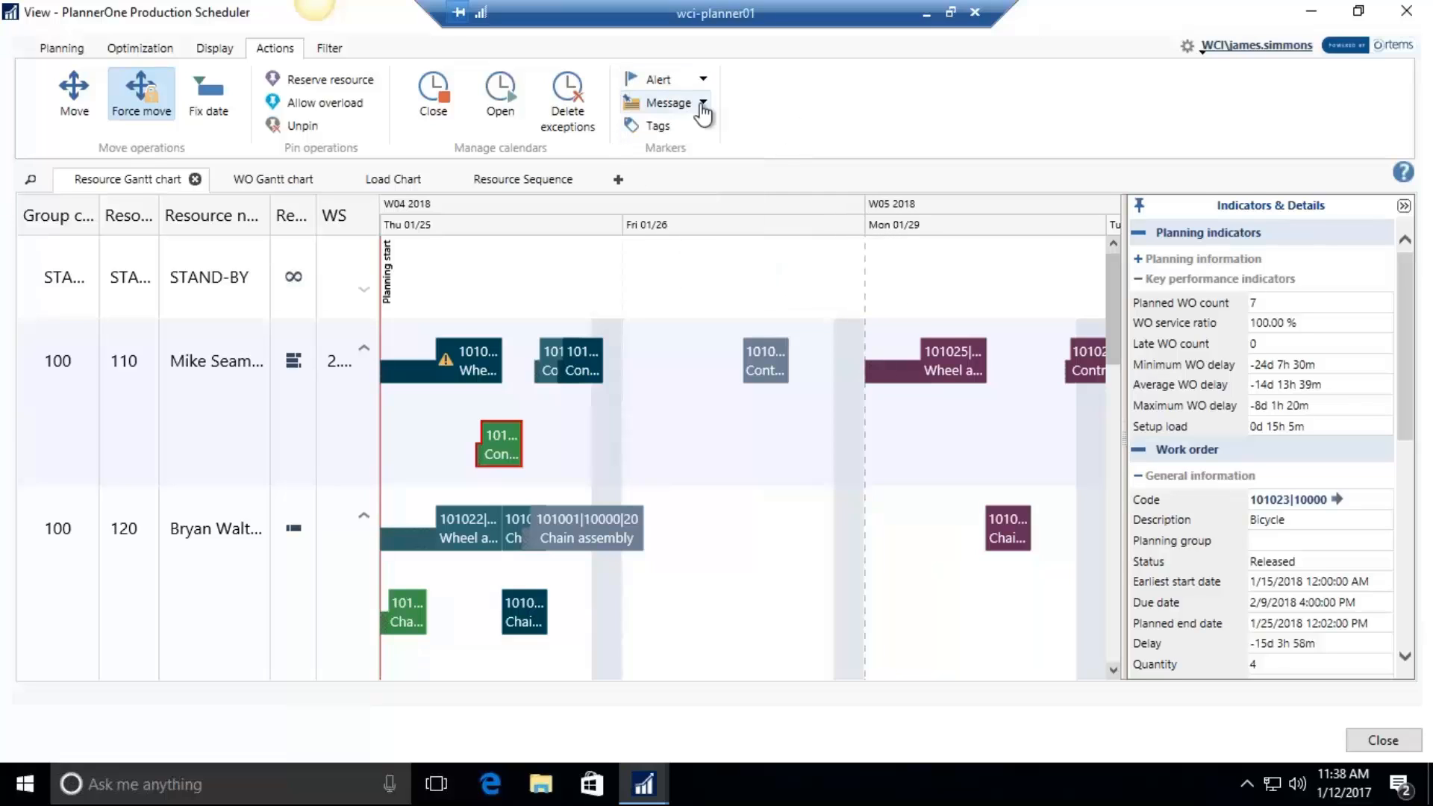
{"action": "left_click", "coordinate": [703, 104]}
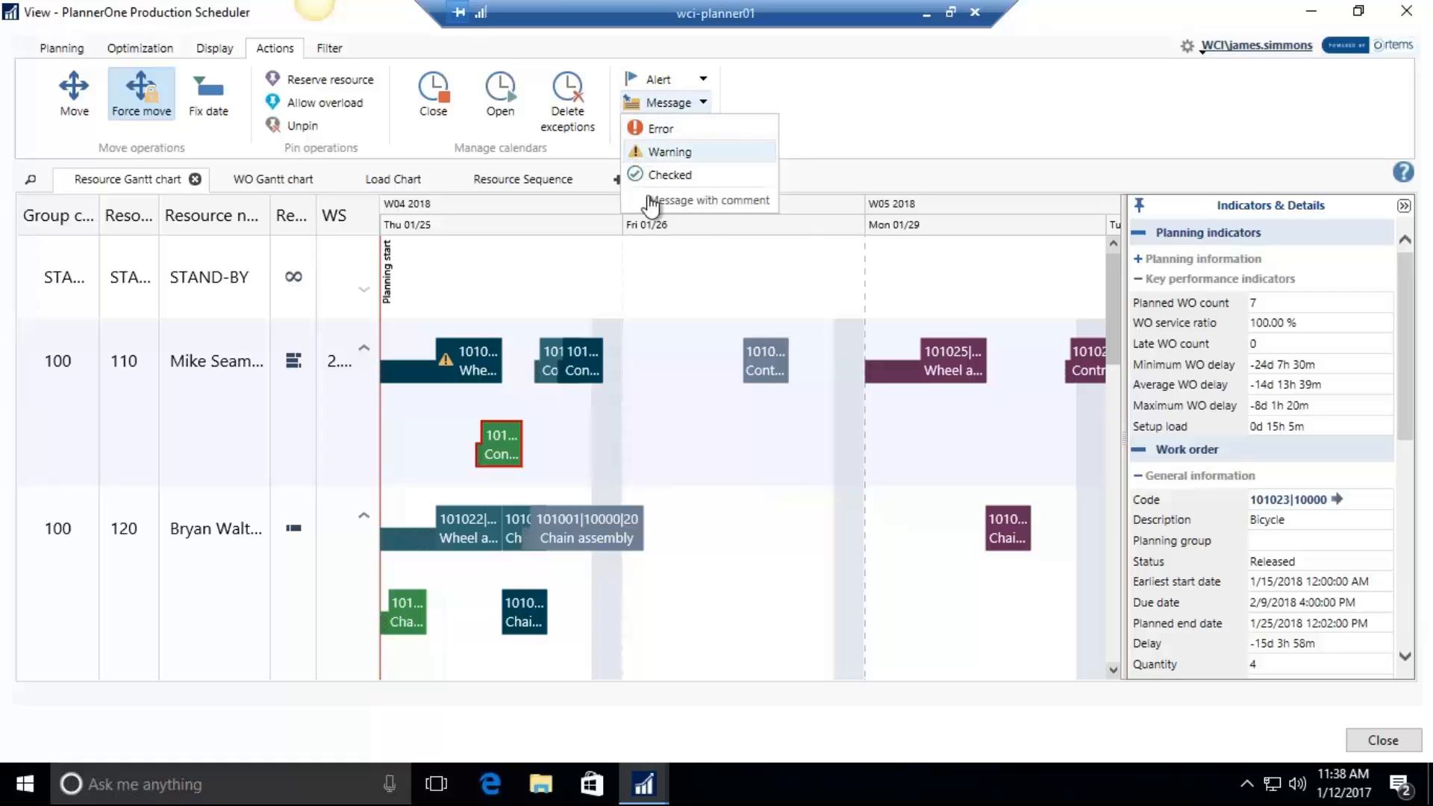
{"action": "left_click", "coordinate": [846, 106]}
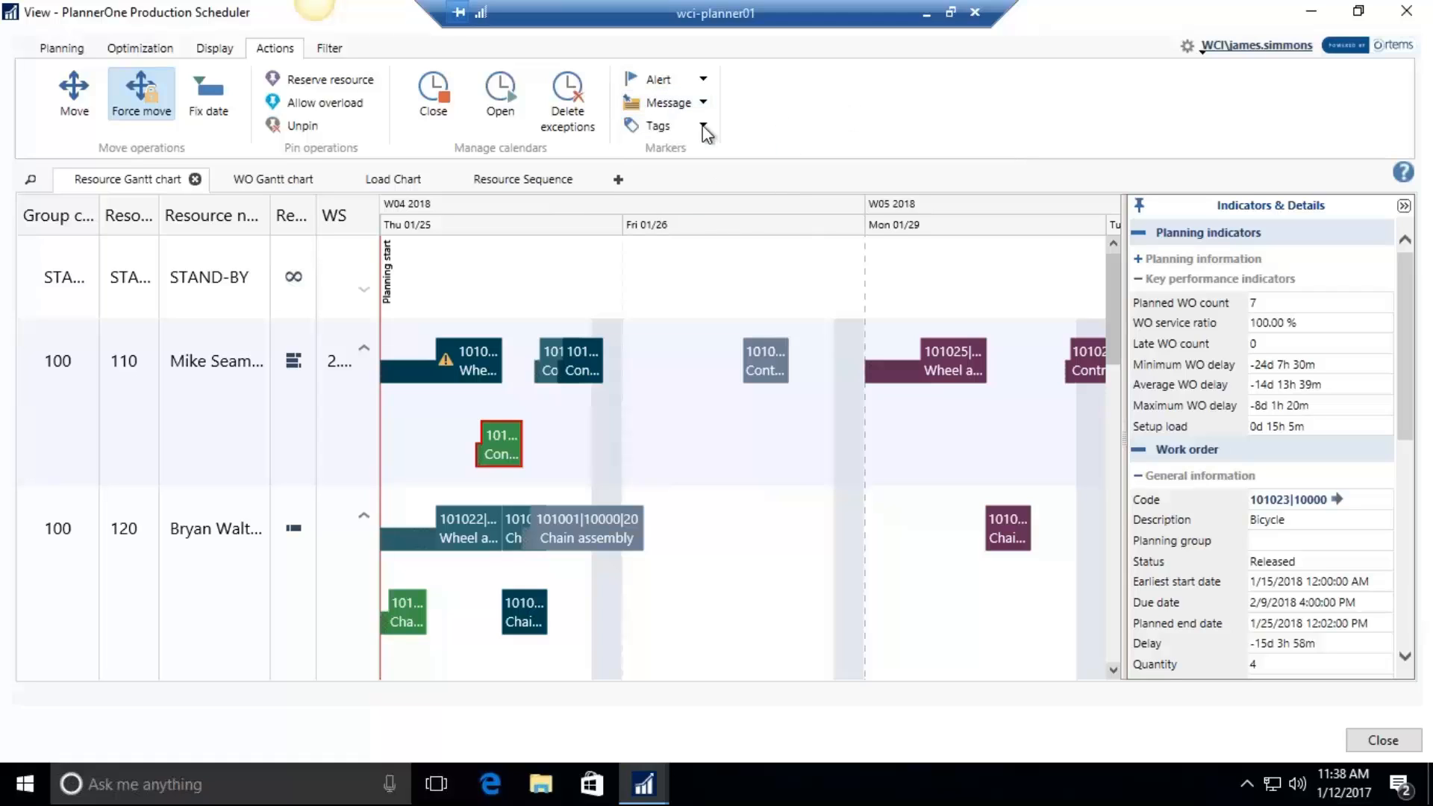
{"action": "left_click", "coordinate": [704, 129]}
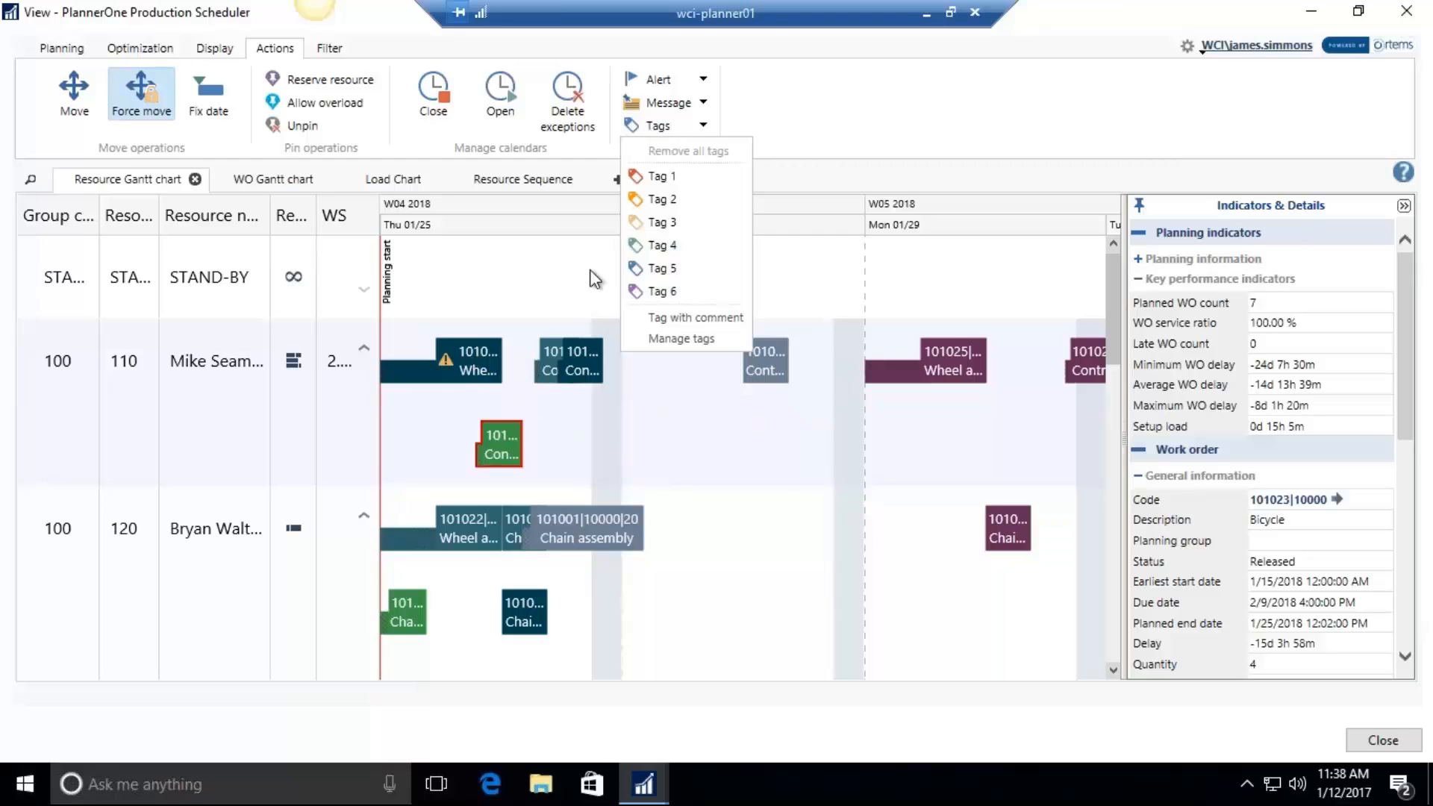
{"action": "mouse_move", "coordinate": [476, 348]}
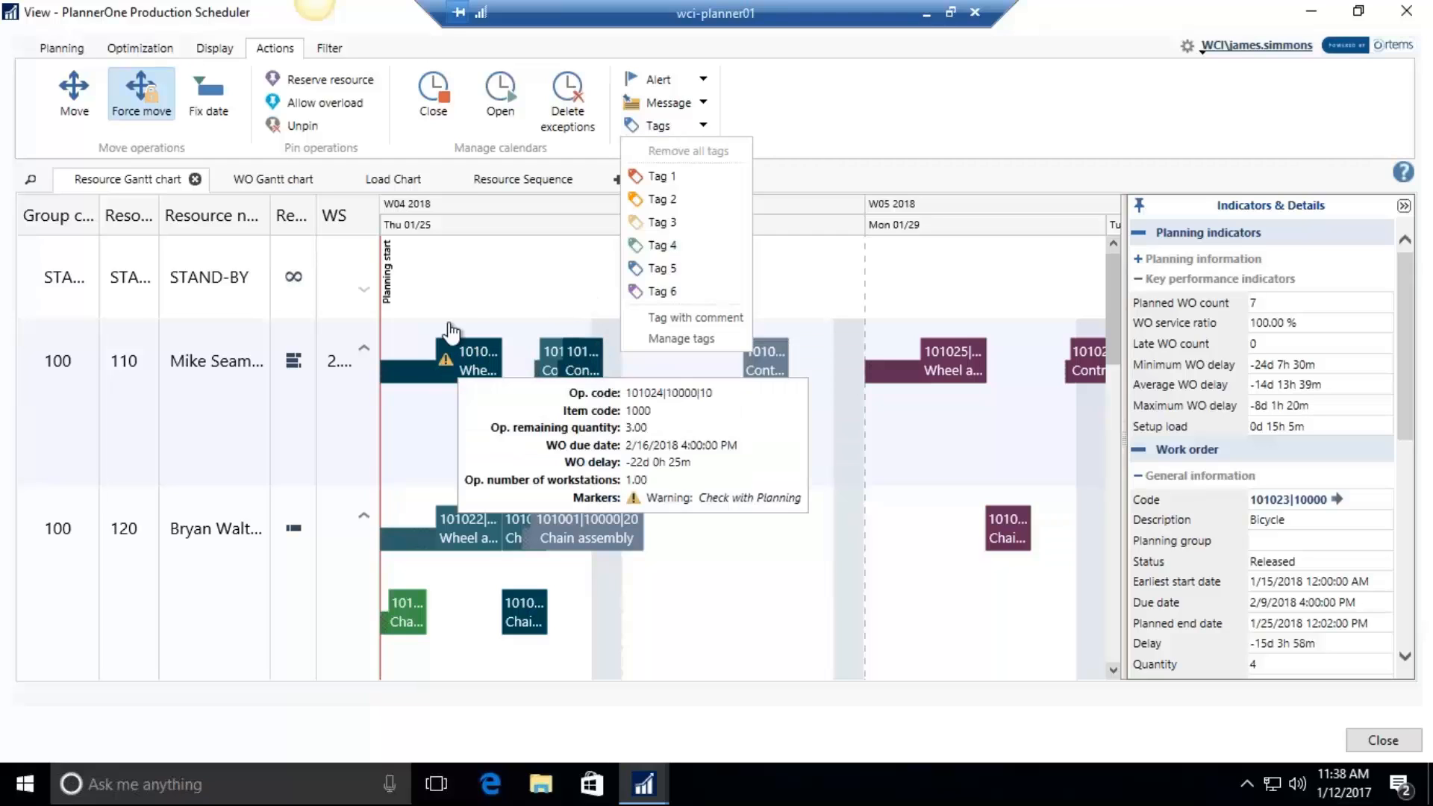
{"action": "left_click", "coordinate": [816, 123]}
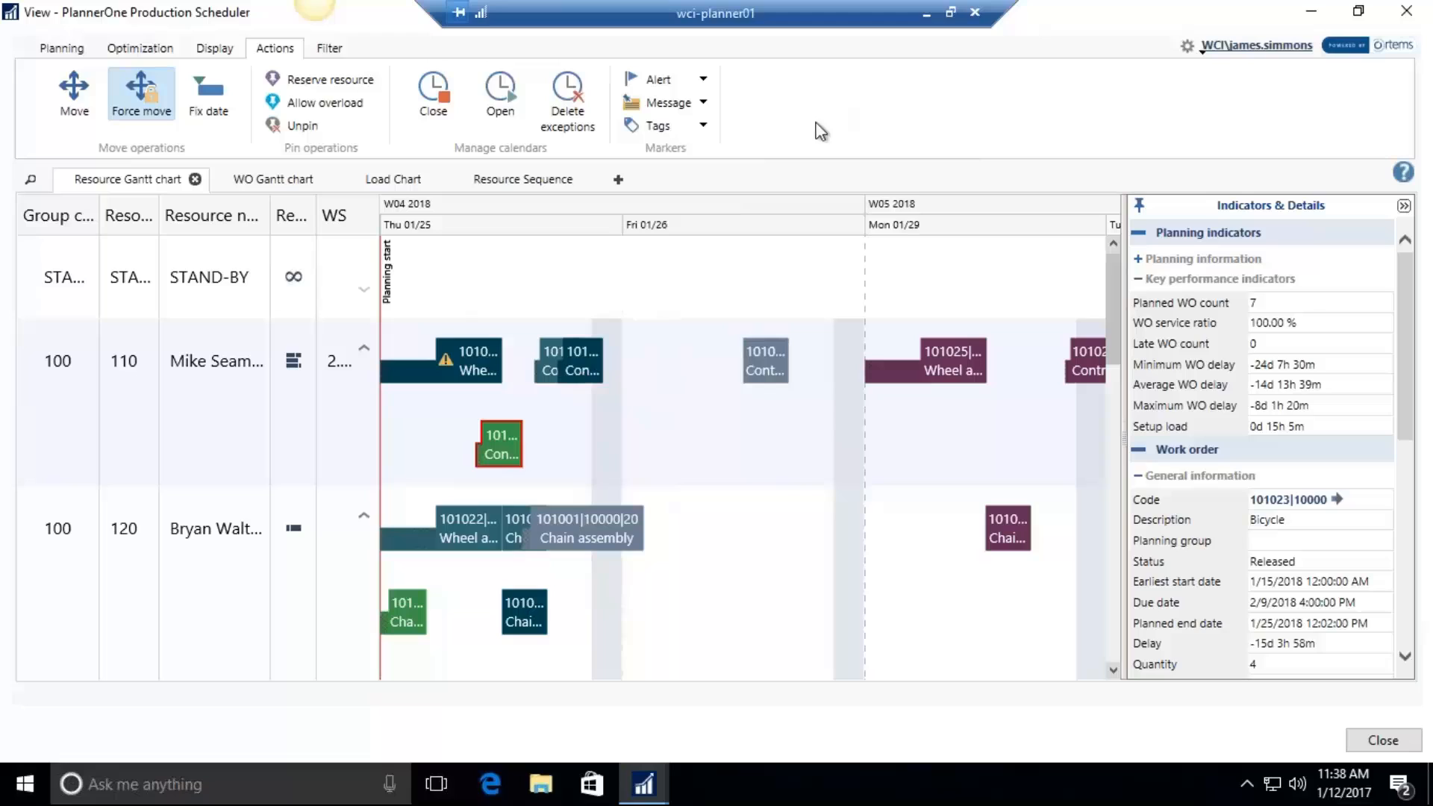
Step: Inspect the warning marker on the 101024 Wheel assembly operation of resource 110 in the Resource Gantt chart, and clear the selection
{"action": "left_click", "coordinate": [465, 364]}
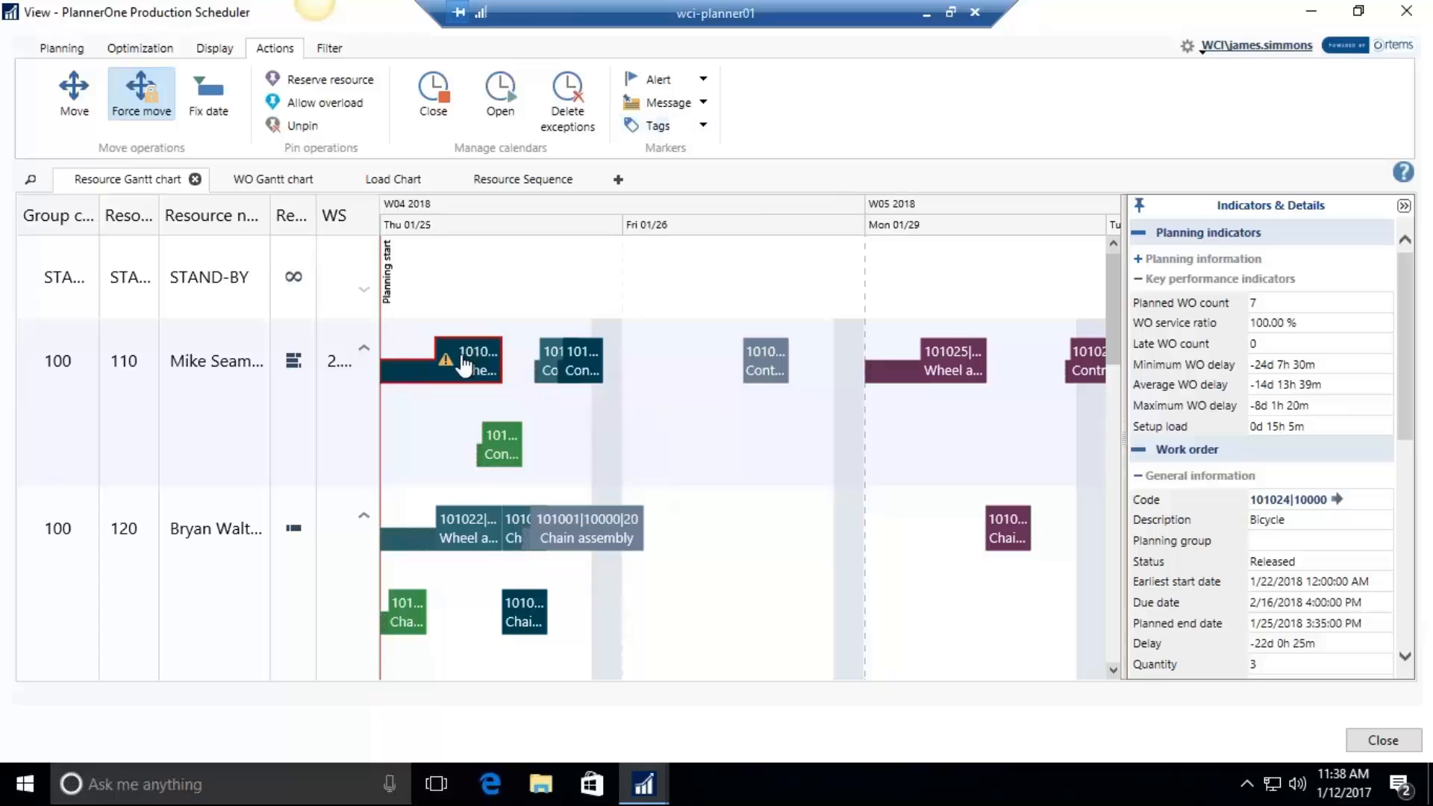
{"action": "mouse_move", "coordinate": [448, 365]}
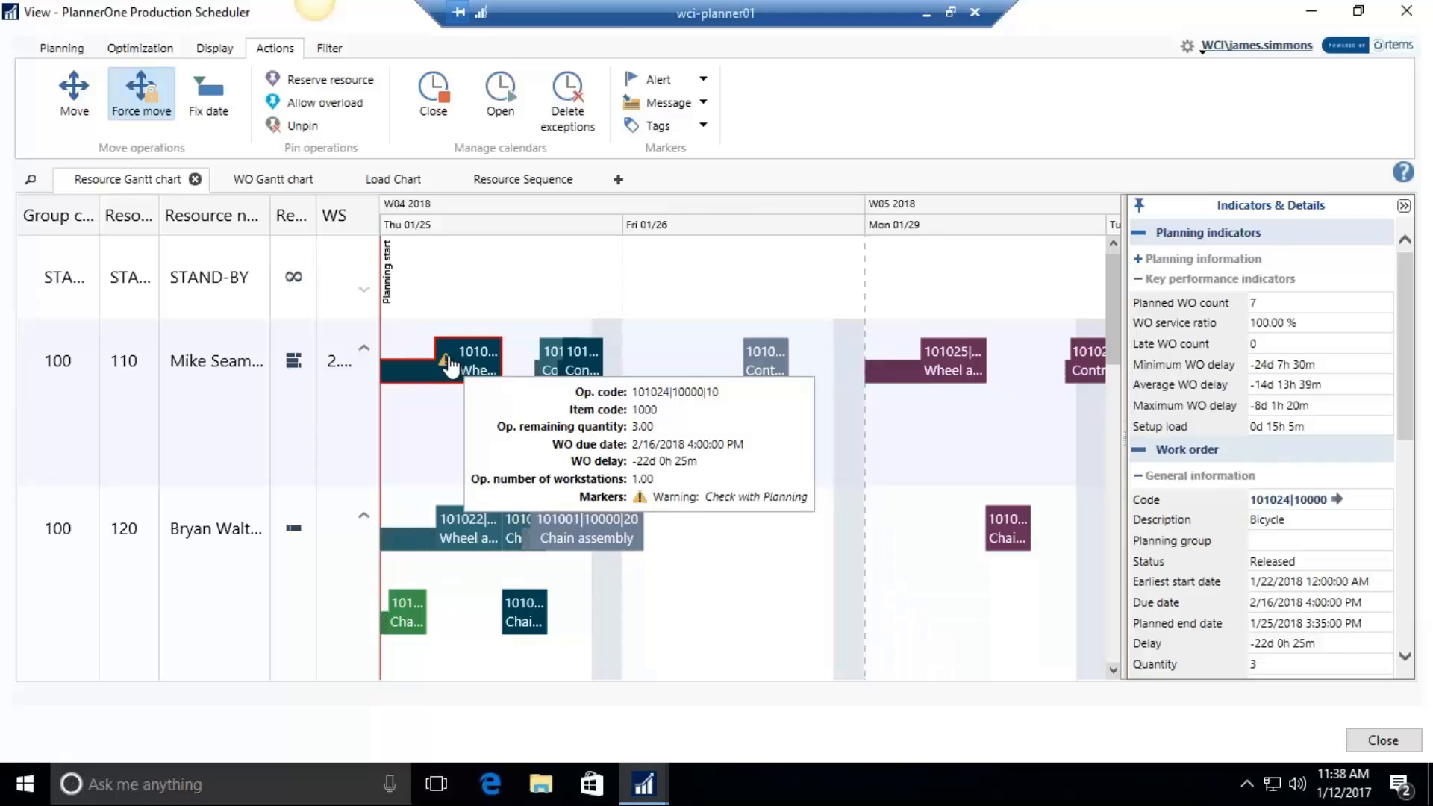
{"action": "left_click", "coordinate": [597, 275]}
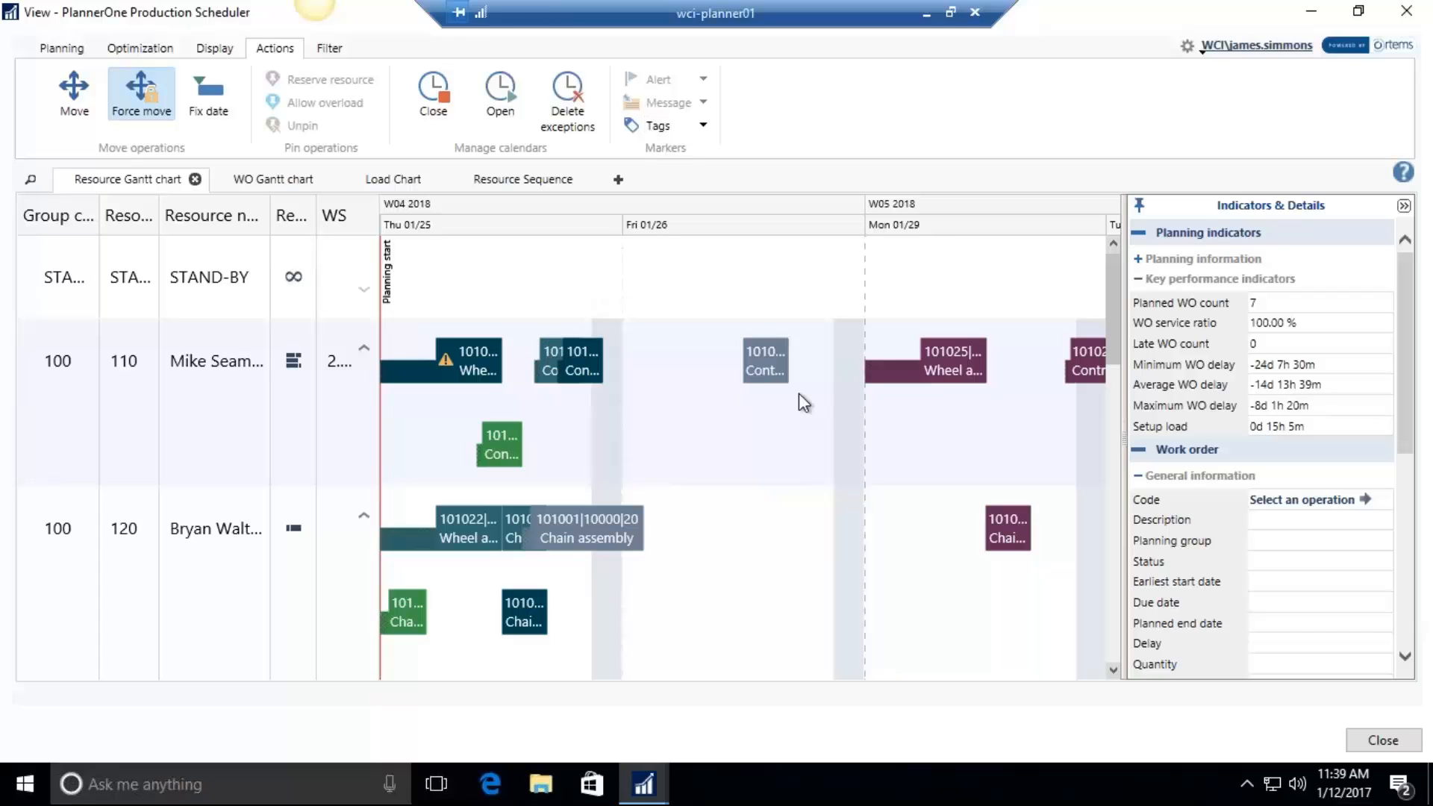
{"action": "mouse_move", "coordinate": [755, 371]}
Step: Activate the Fix date move mode and select the green 101023 Control operation on resource 110
{"action": "left_click", "coordinate": [62, 49]}
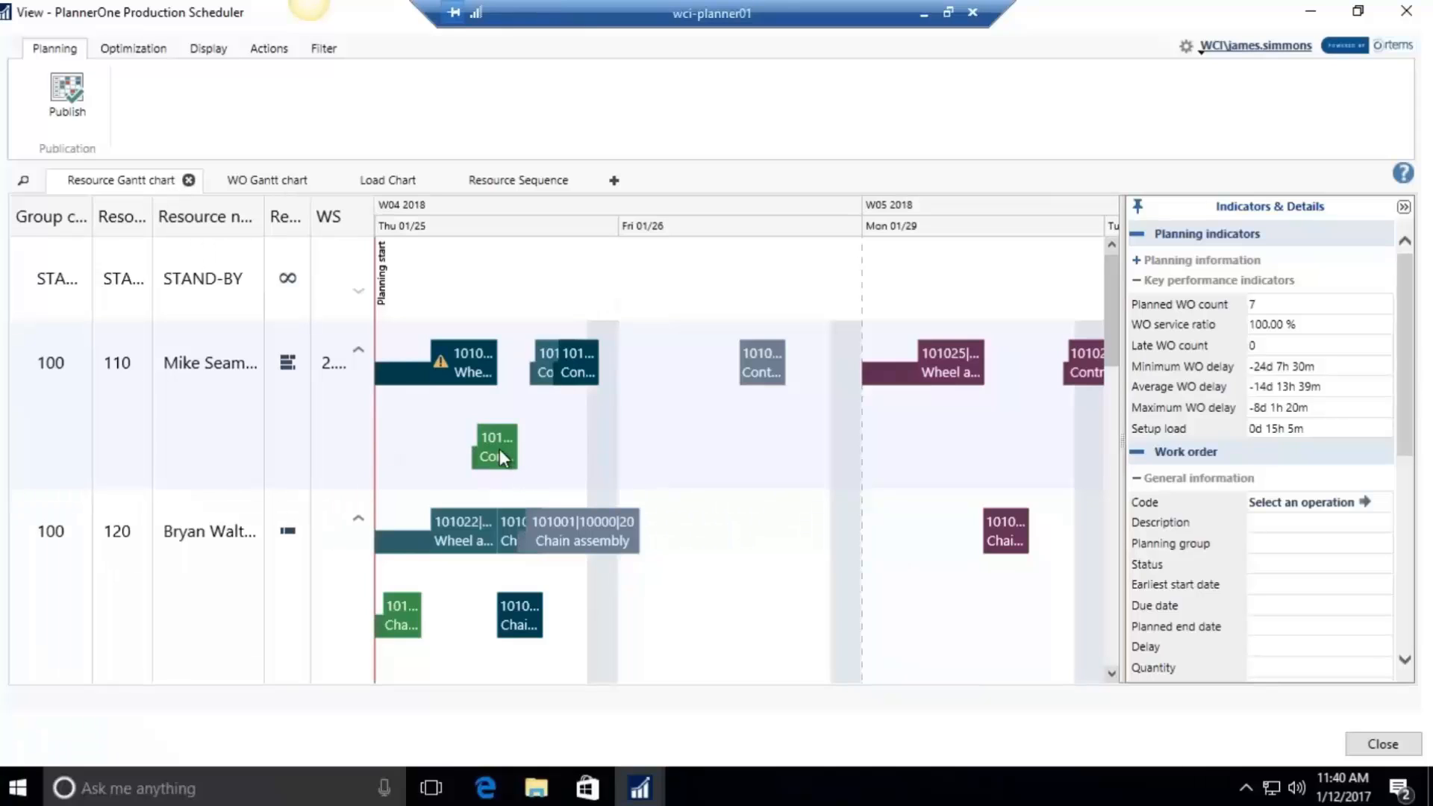
{"action": "mouse_move", "coordinate": [500, 452]}
{"action": "left_click", "coordinate": [142, 54]}
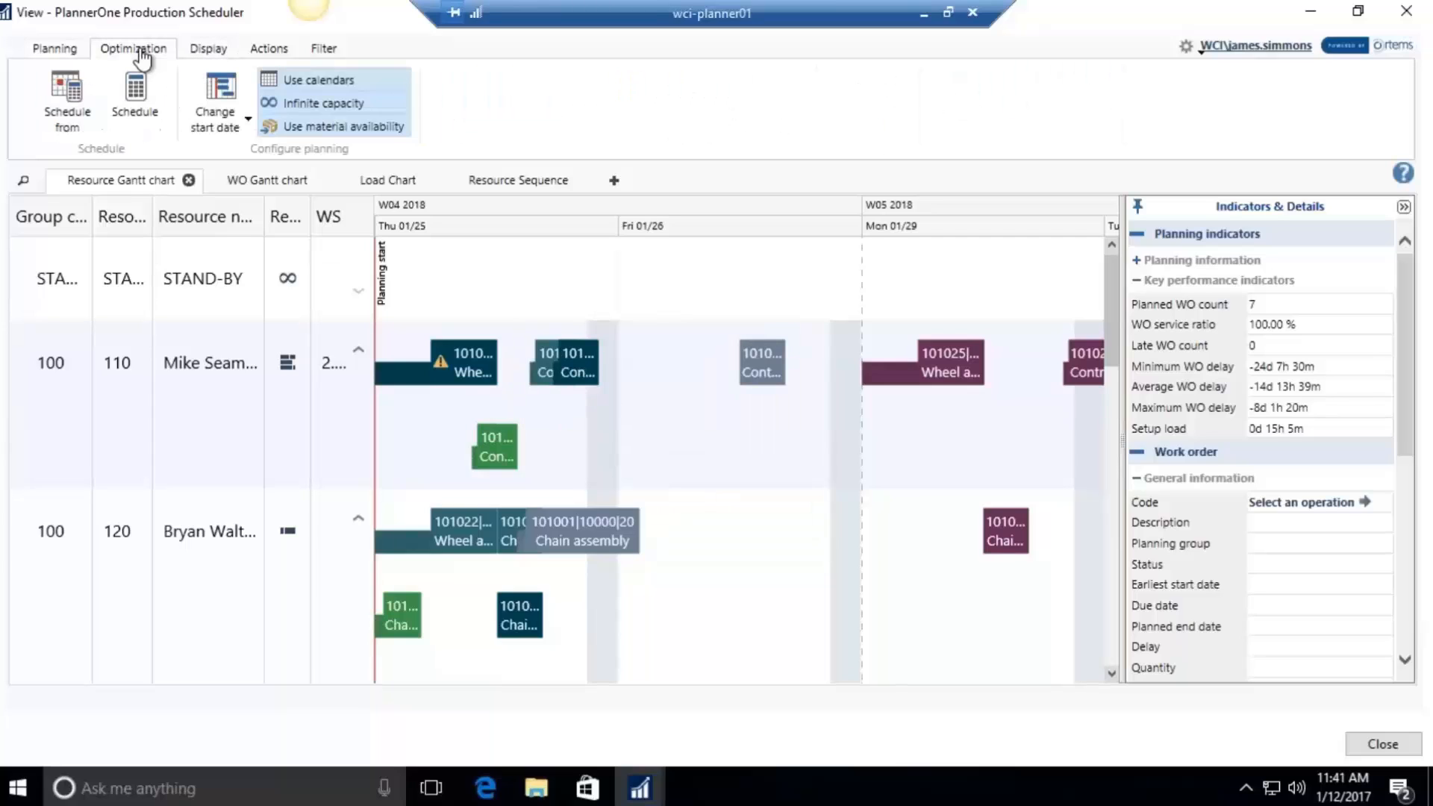
{"action": "left_click", "coordinate": [254, 52]}
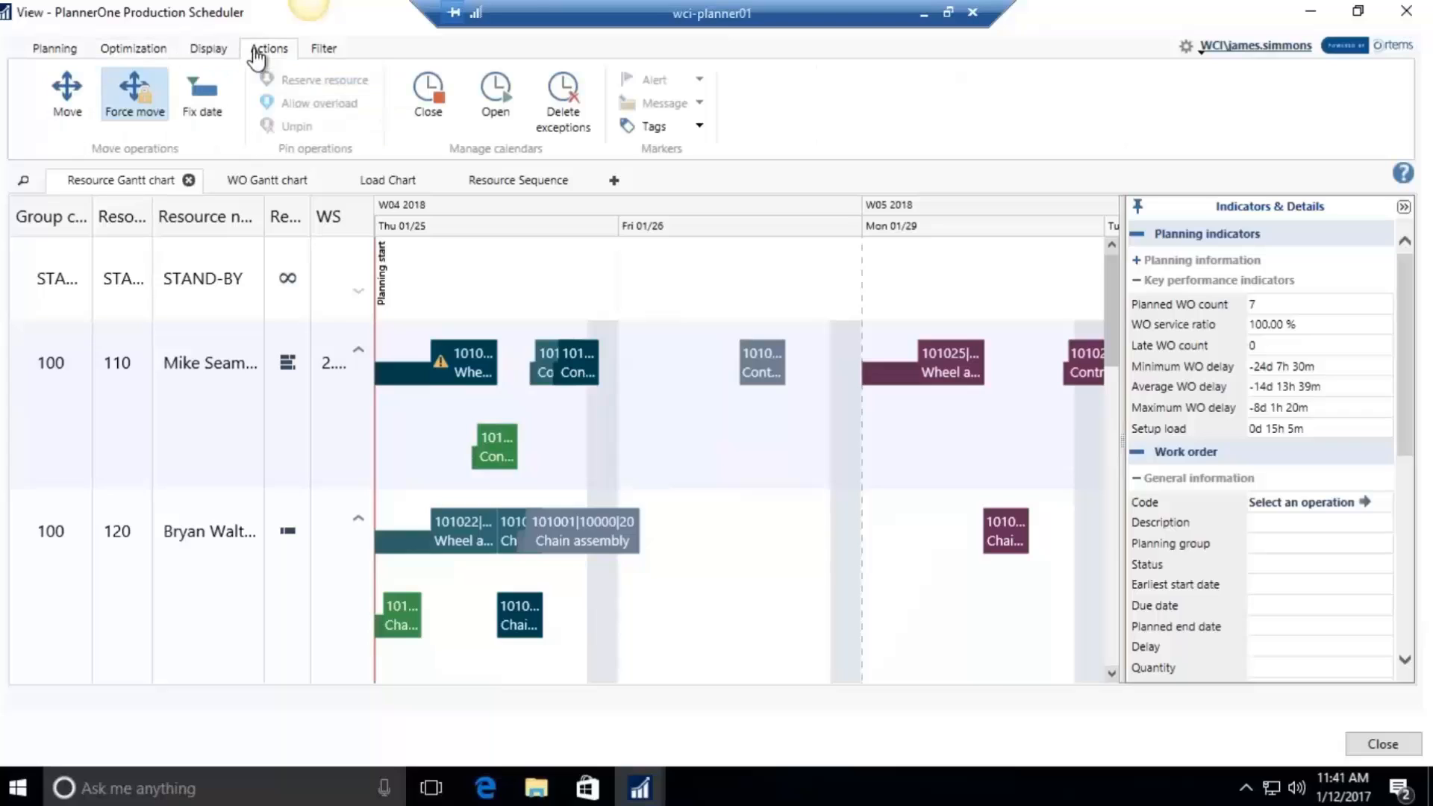
{"action": "left_click", "coordinate": [209, 105]}
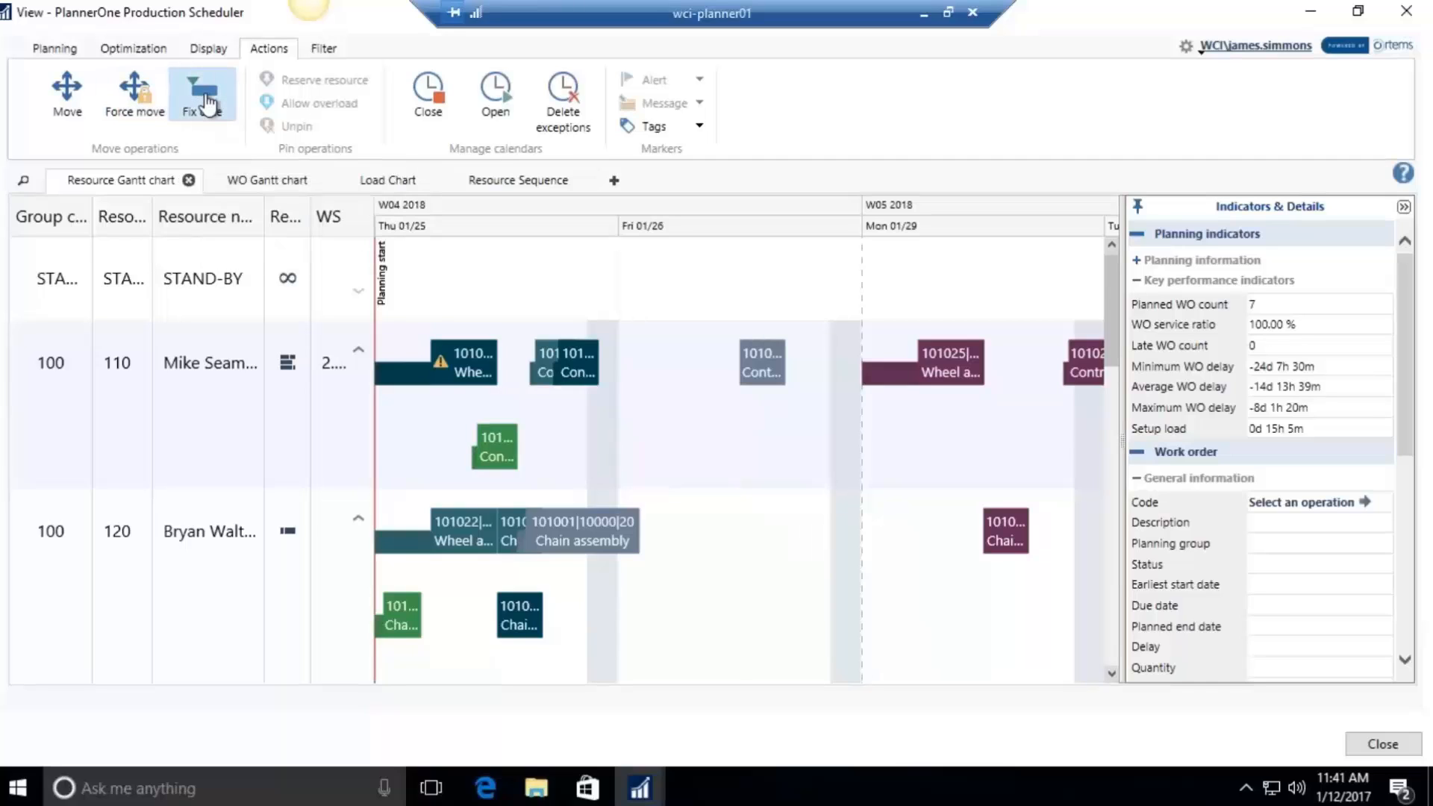
{"action": "left_click", "coordinate": [497, 450]}
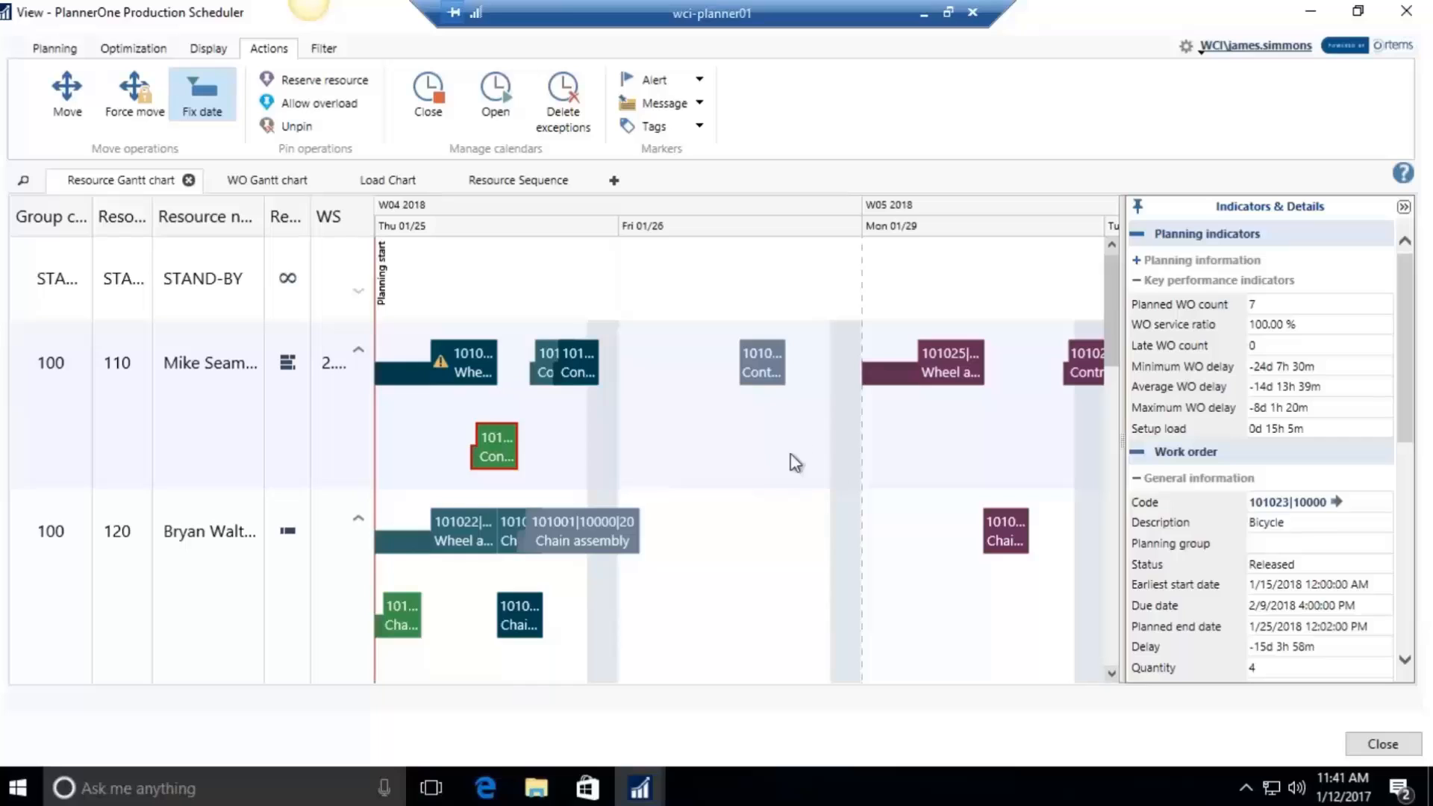
{"action": "left_click", "coordinate": [224, 106]}
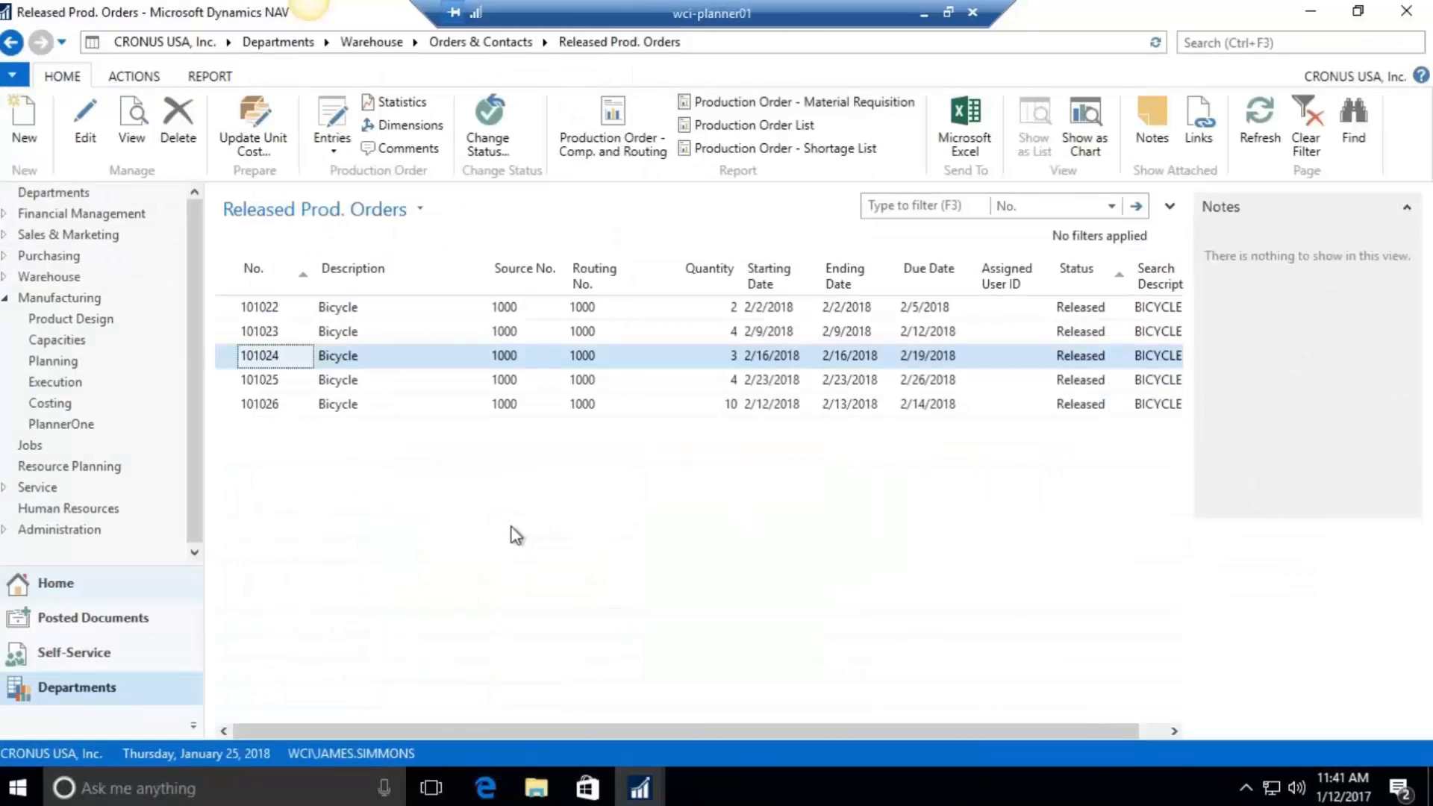
Step: Open released production order 101024 for editing and show the routing of its Bicycle line
{"action": "left_click", "coordinate": [88, 132]}
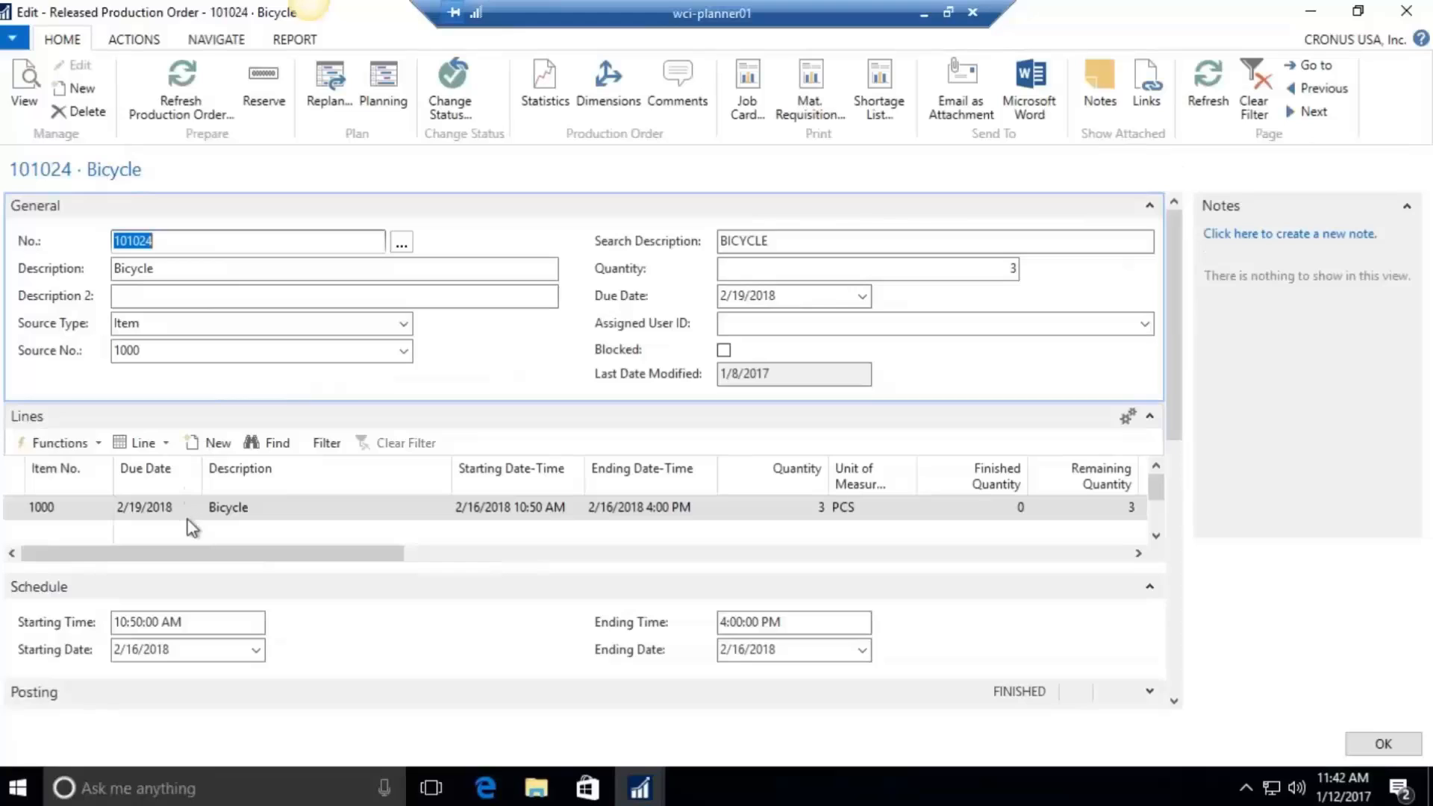
{"action": "left_click", "coordinate": [164, 444]}
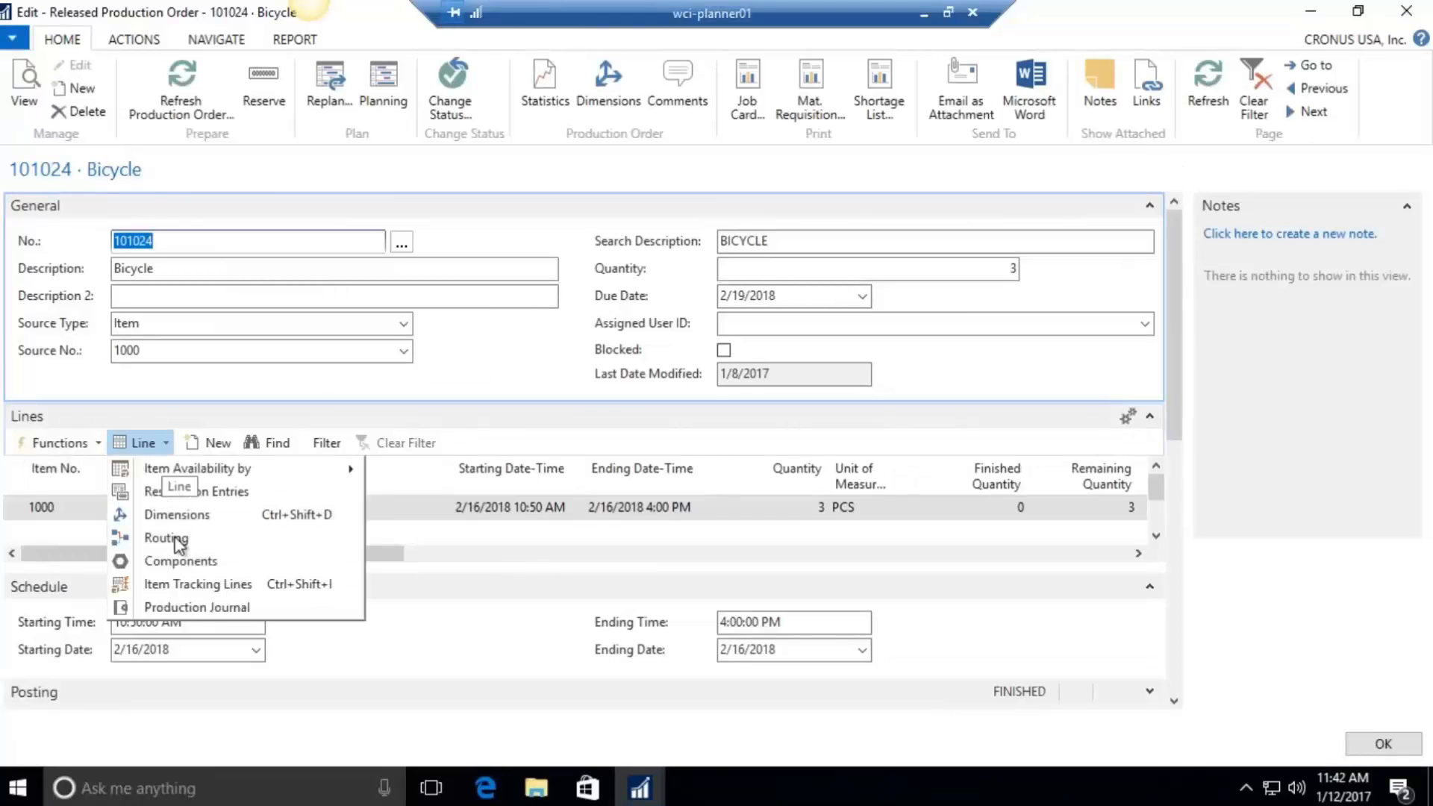
{"action": "left_click", "coordinate": [165, 538]}
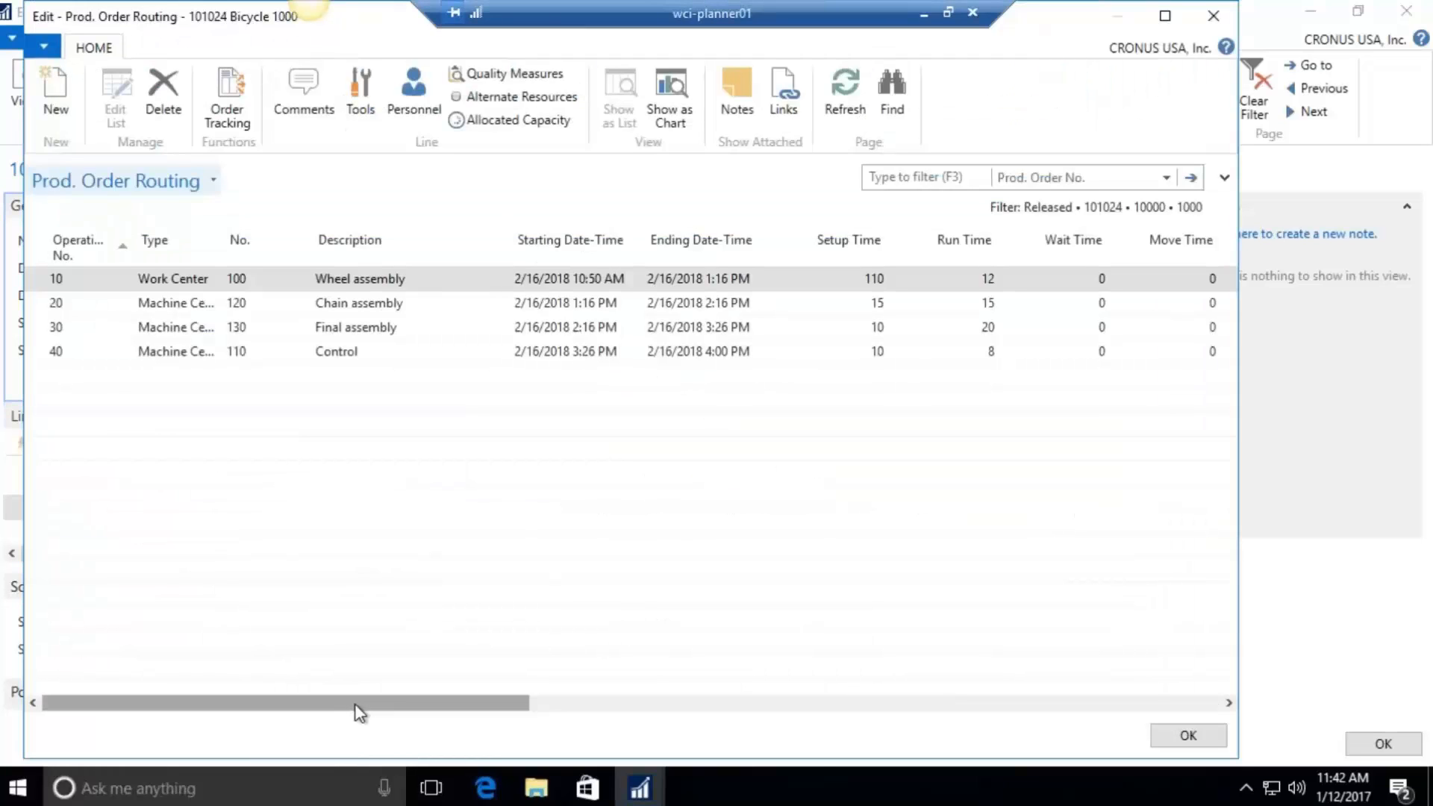
Step: Review the planned resource and Markers columns of the order routing, close it, and return to the scheduler
{"action": "left_click", "coordinate": [611, 704]}
{"action": "left_click", "coordinate": [610, 704]}
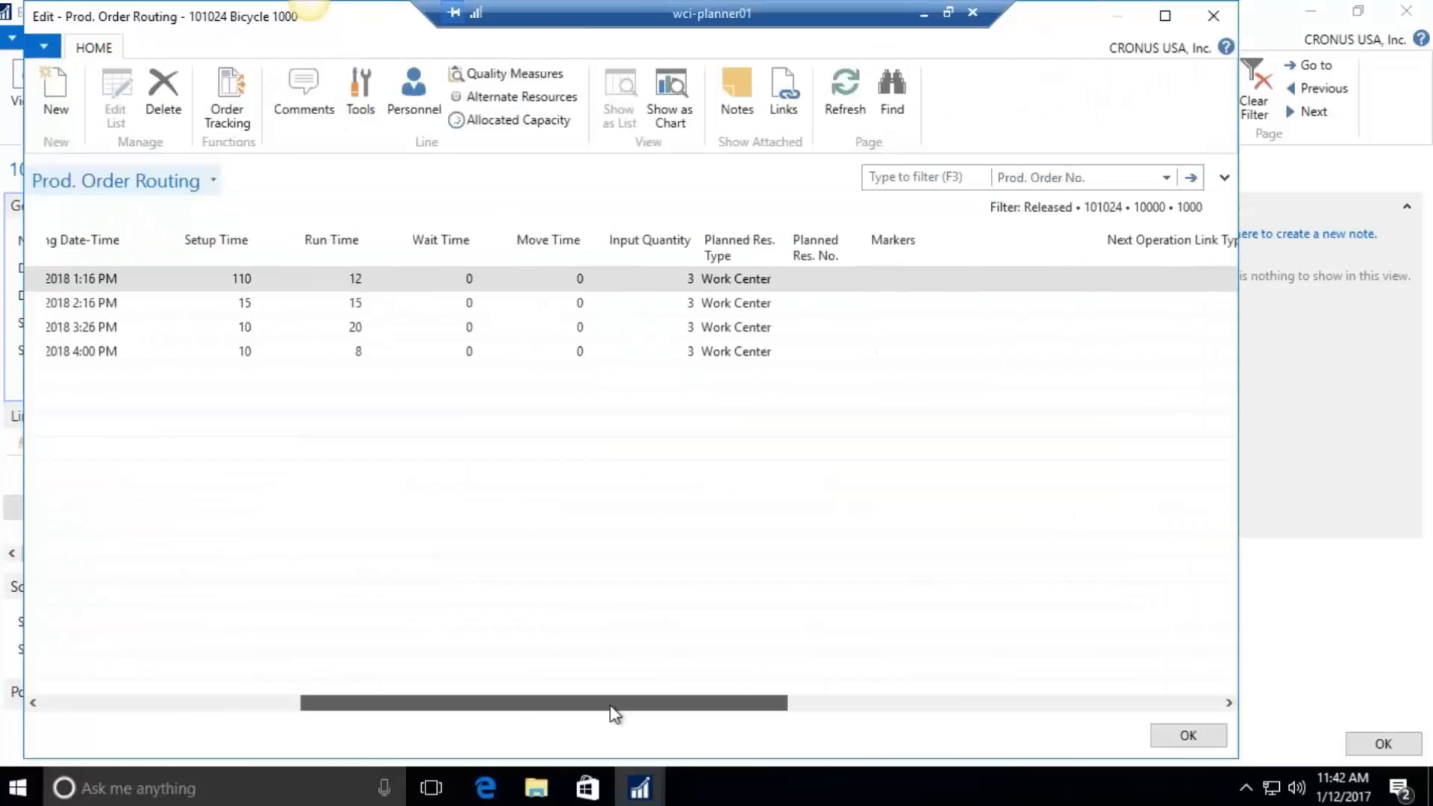
{"action": "left_click_drag", "start_coordinate": [612, 678], "coordinate": [583, 687]}
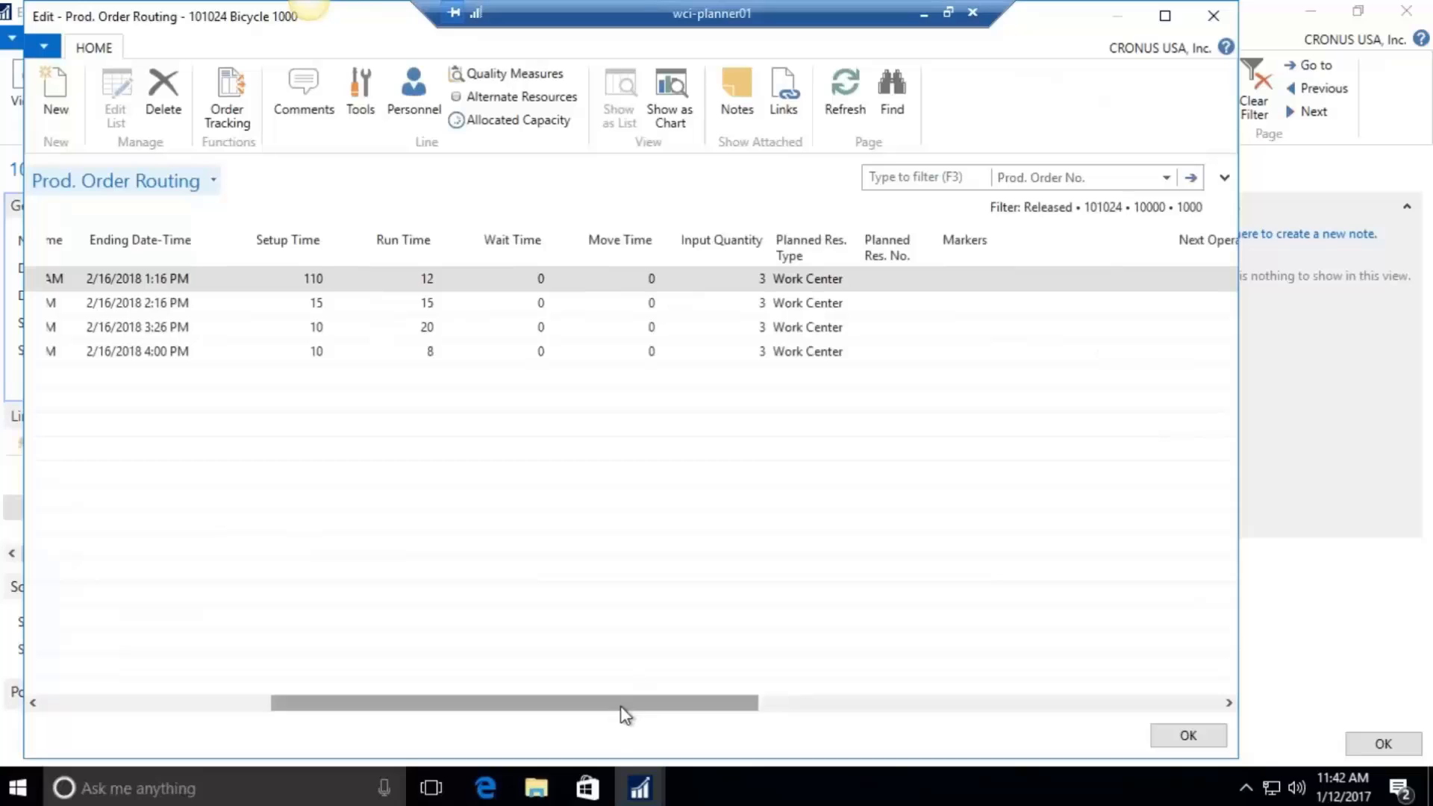
{"action": "scroll", "coordinate": [729, 711], "scroll_direction": "right", "scroll_amount": 3}
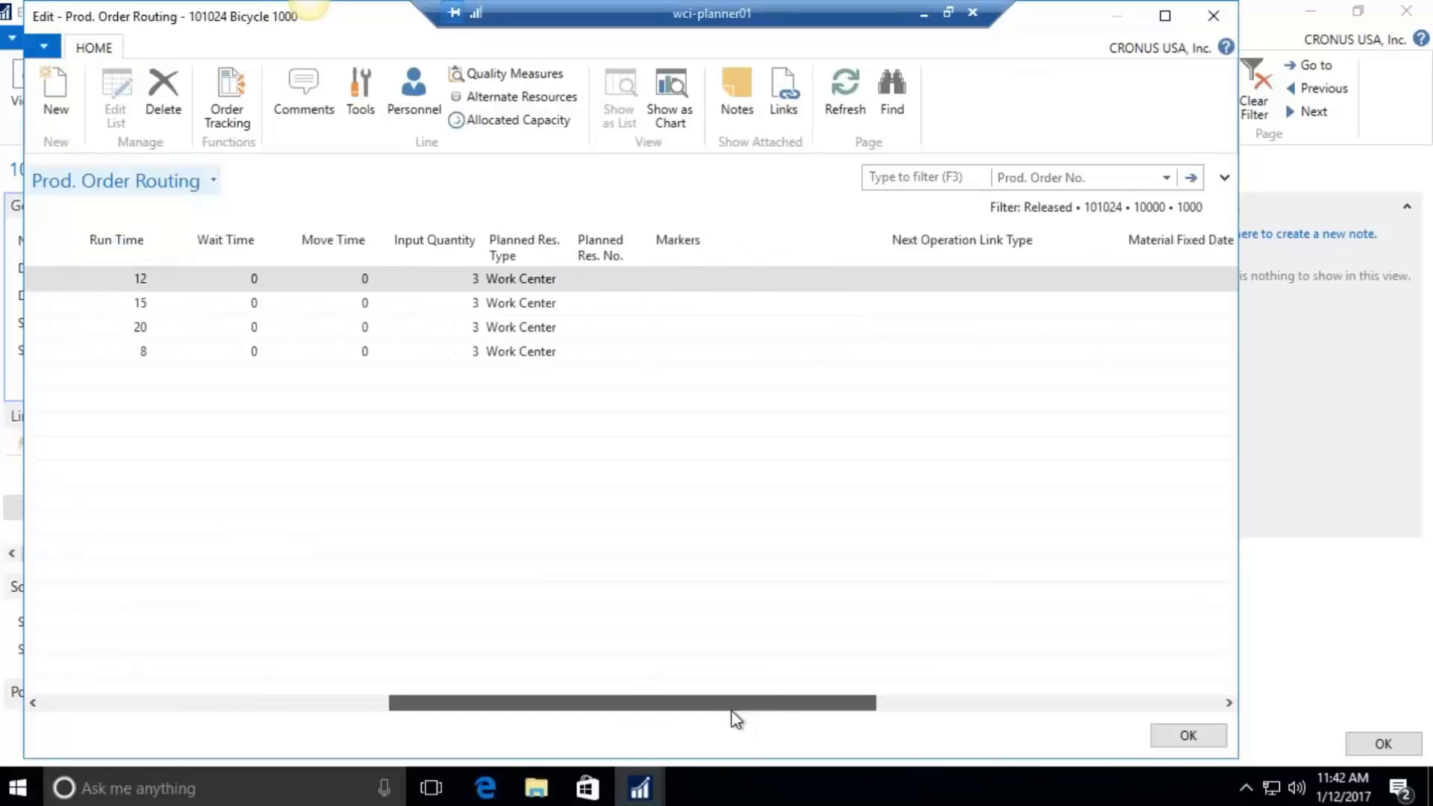
{"action": "scroll", "coordinate": [778, 704], "scroll_direction": "right", "scroll_amount": 2}
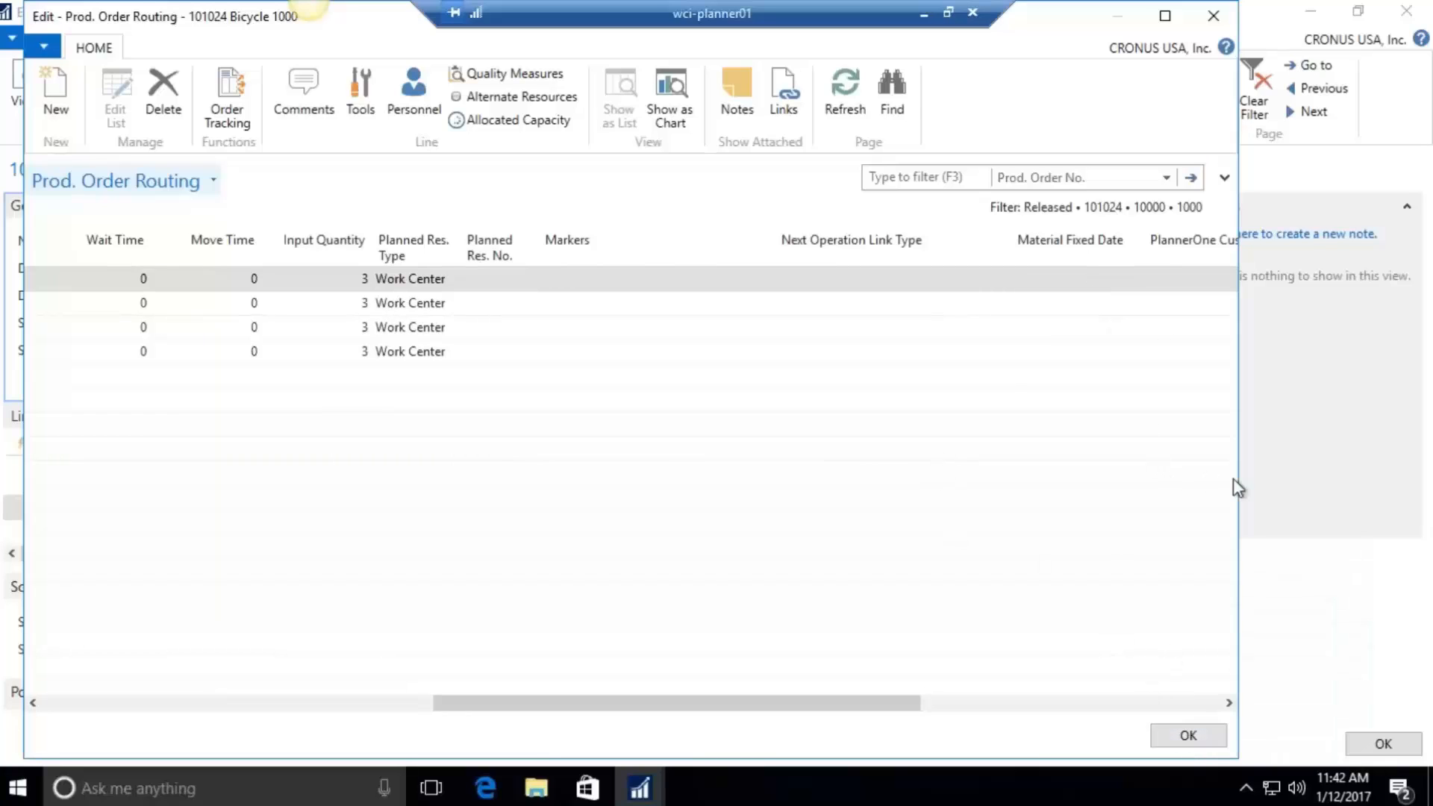
{"action": "key", "text": "Escape"}
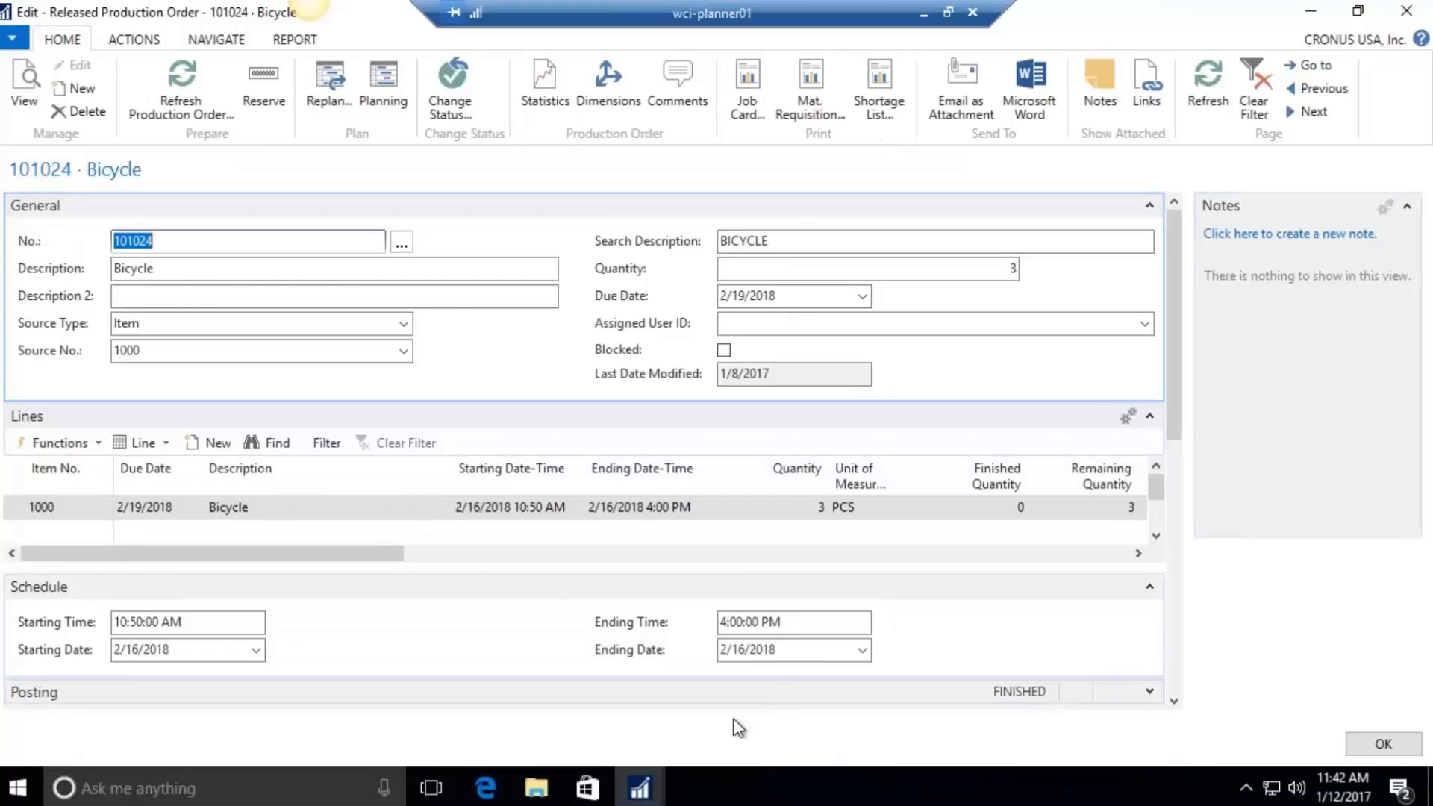
{"action": "key", "text": "Escape"}
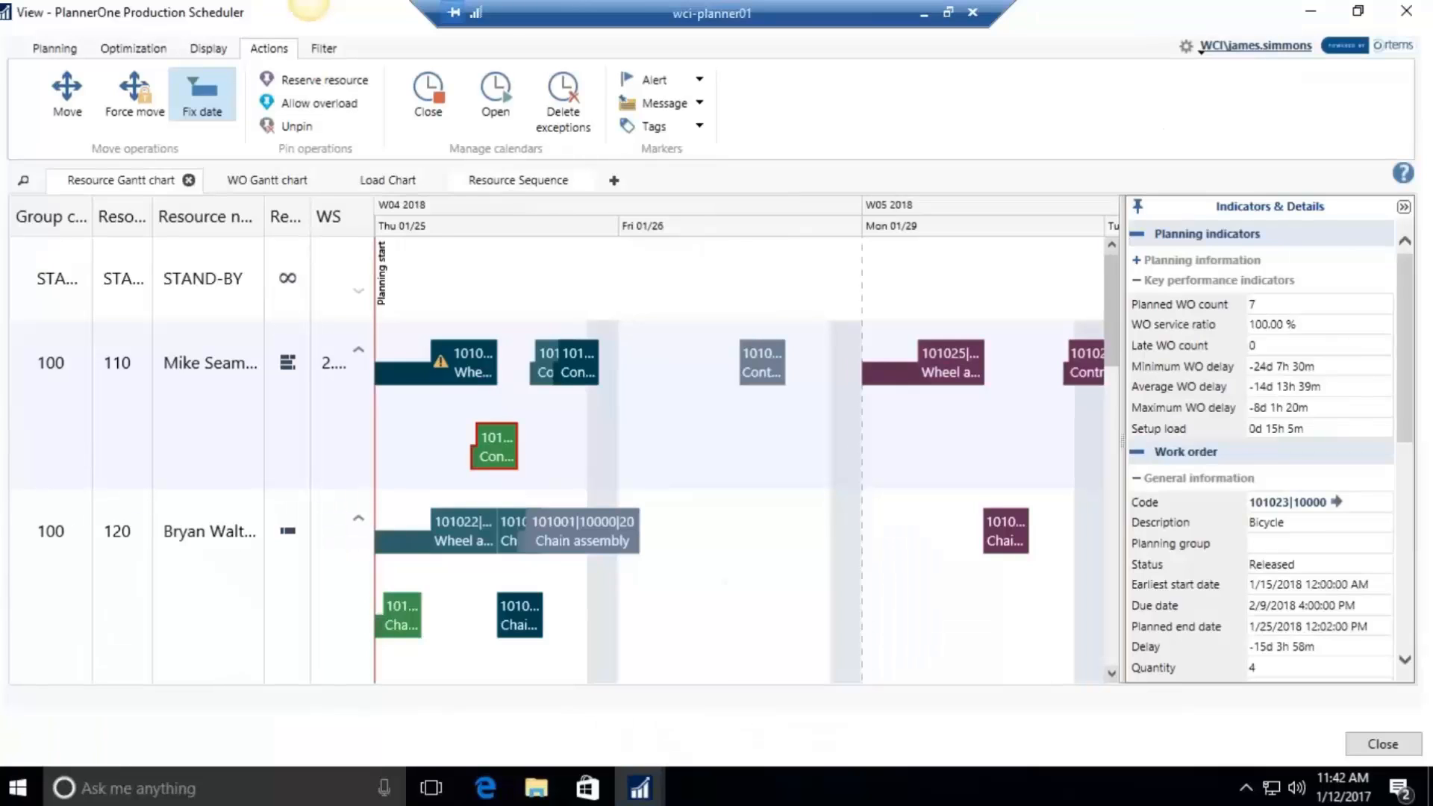
Step: View the Resource Sequence list, and close both the scheduler view and production order 101024
{"action": "left_click", "coordinate": [518, 180]}
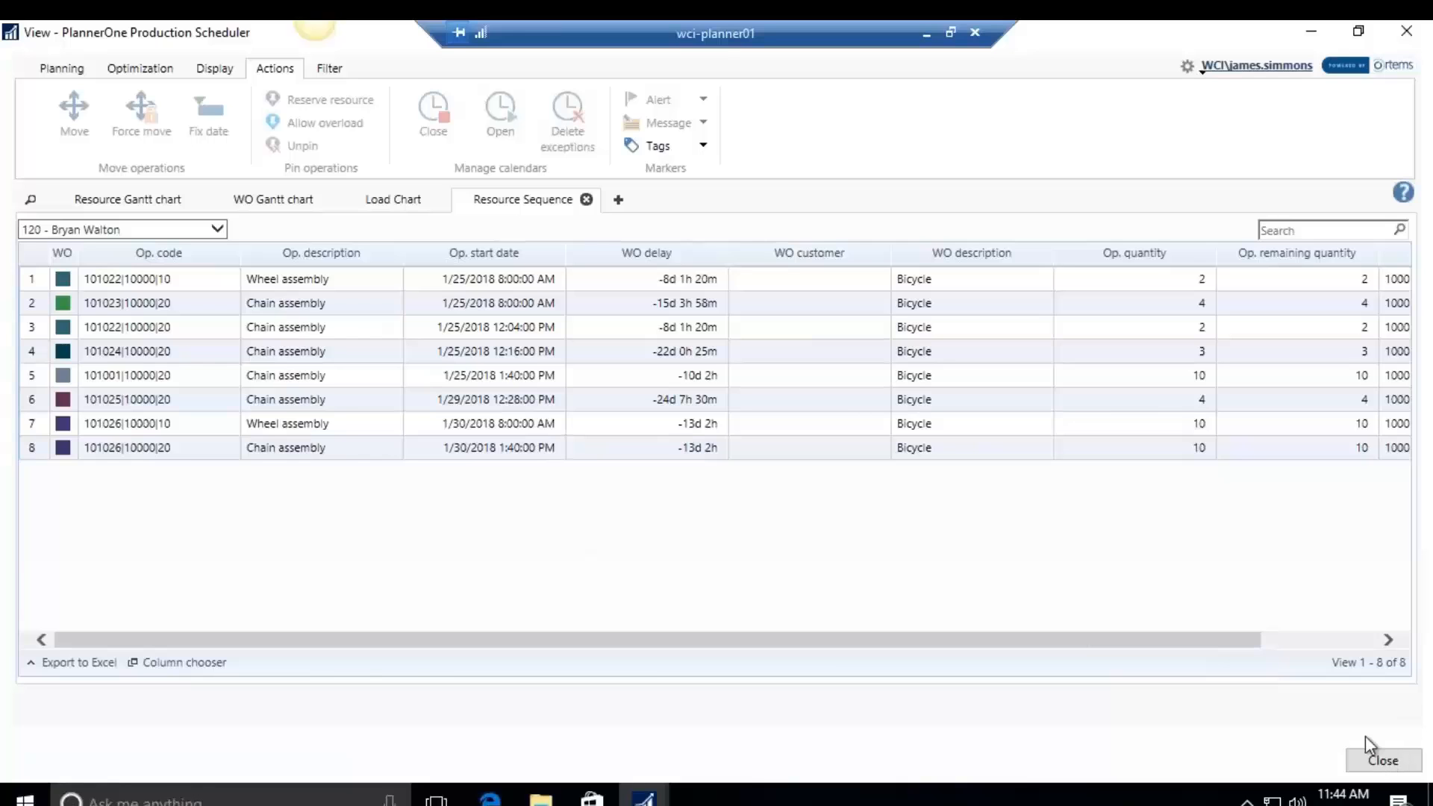
{"action": "left_click", "coordinate": [1372, 757]}
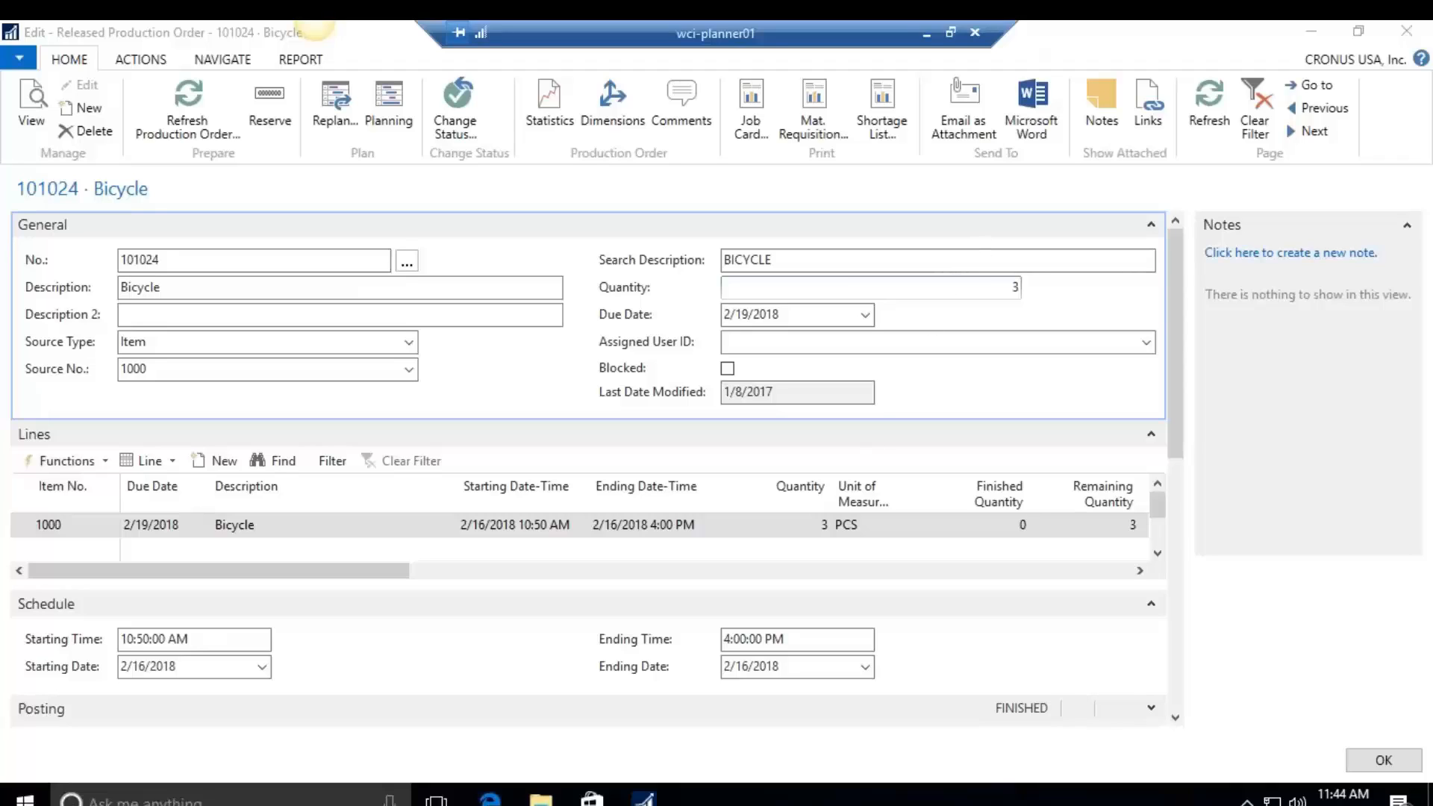
{"action": "mouse_move", "coordinate": [643, 799]}
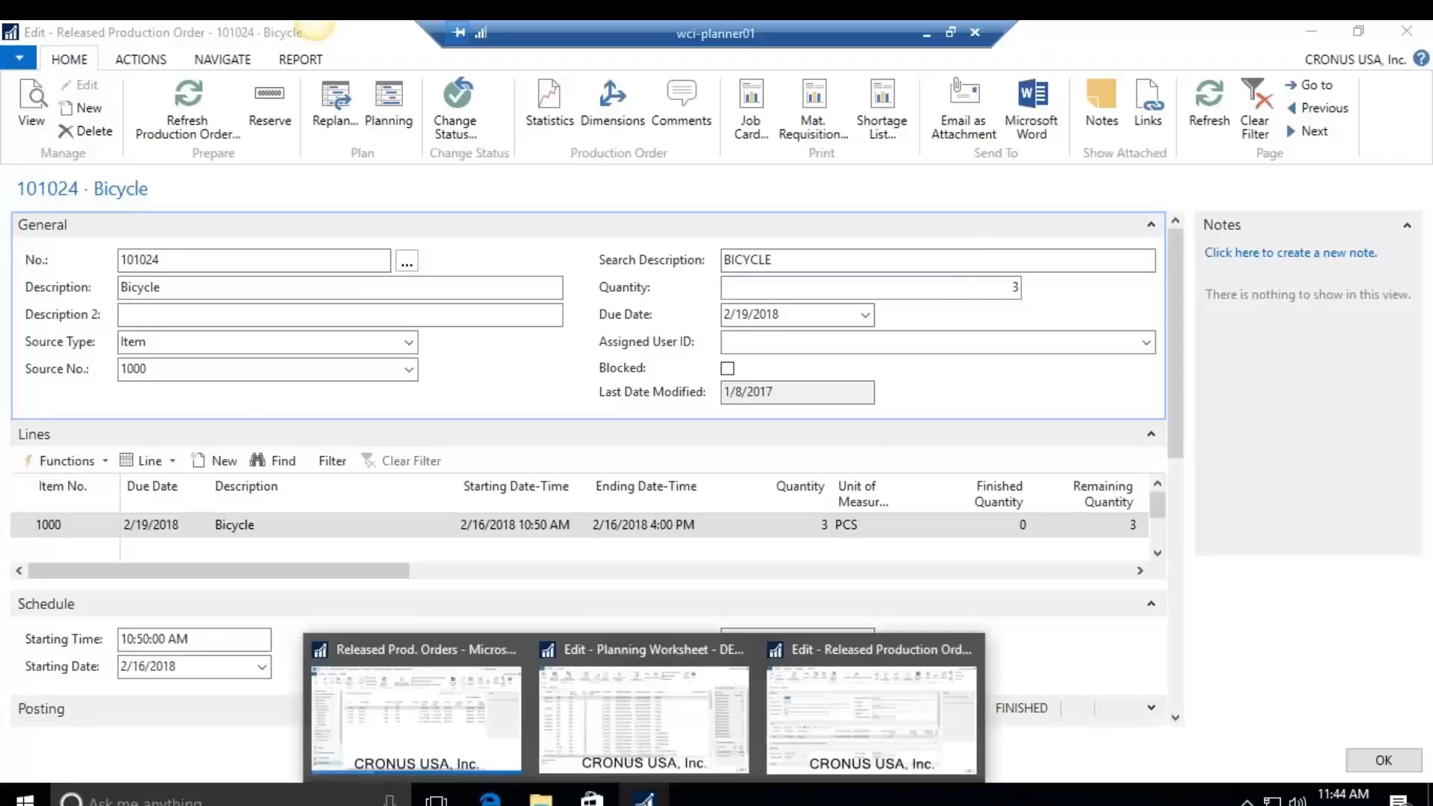
{"action": "left_click", "coordinate": [1354, 758]}
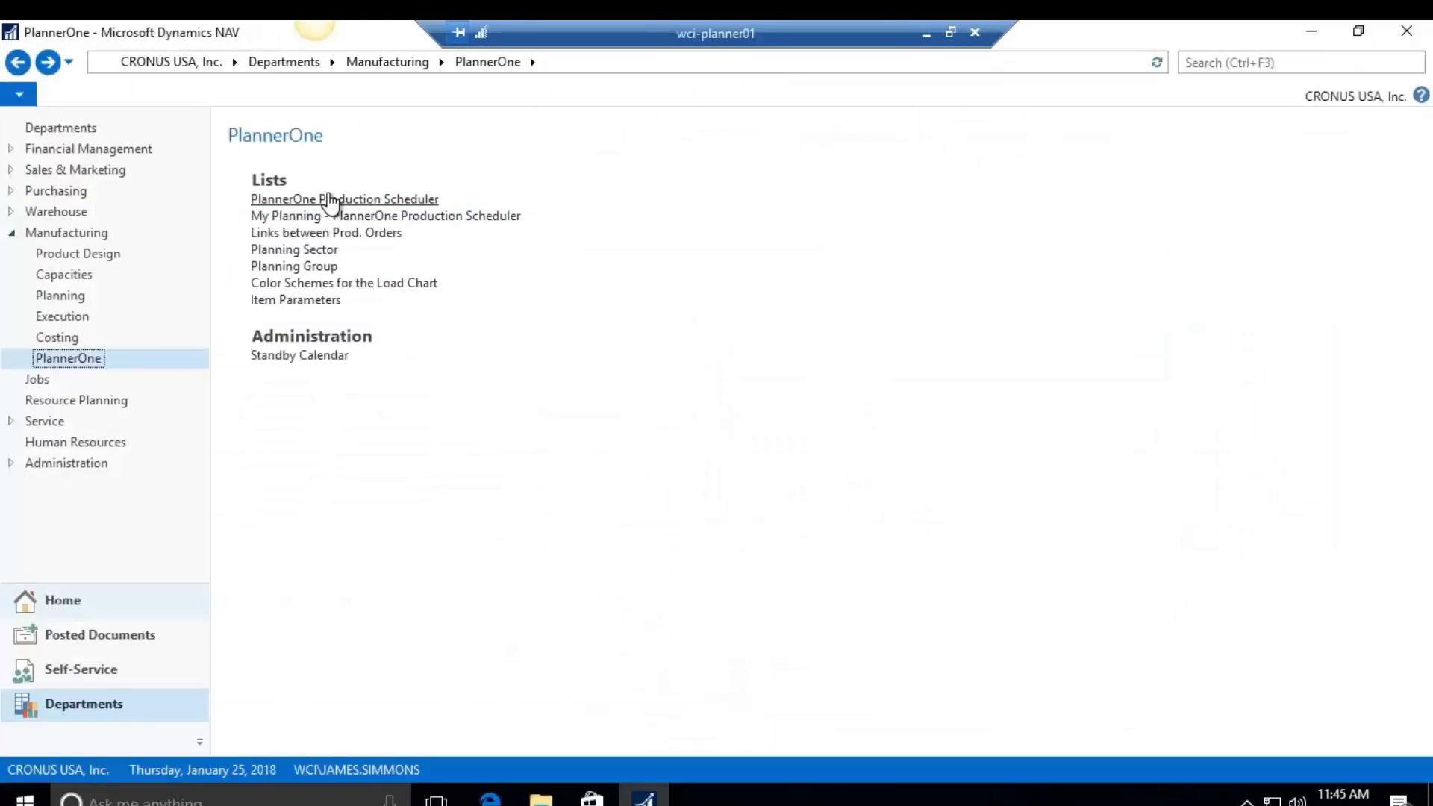
Step: Reopen the PlannerOne Production Scheduler from the Manufacturing department and show its Resource Gantt chart
{"action": "left_click", "coordinate": [329, 200]}
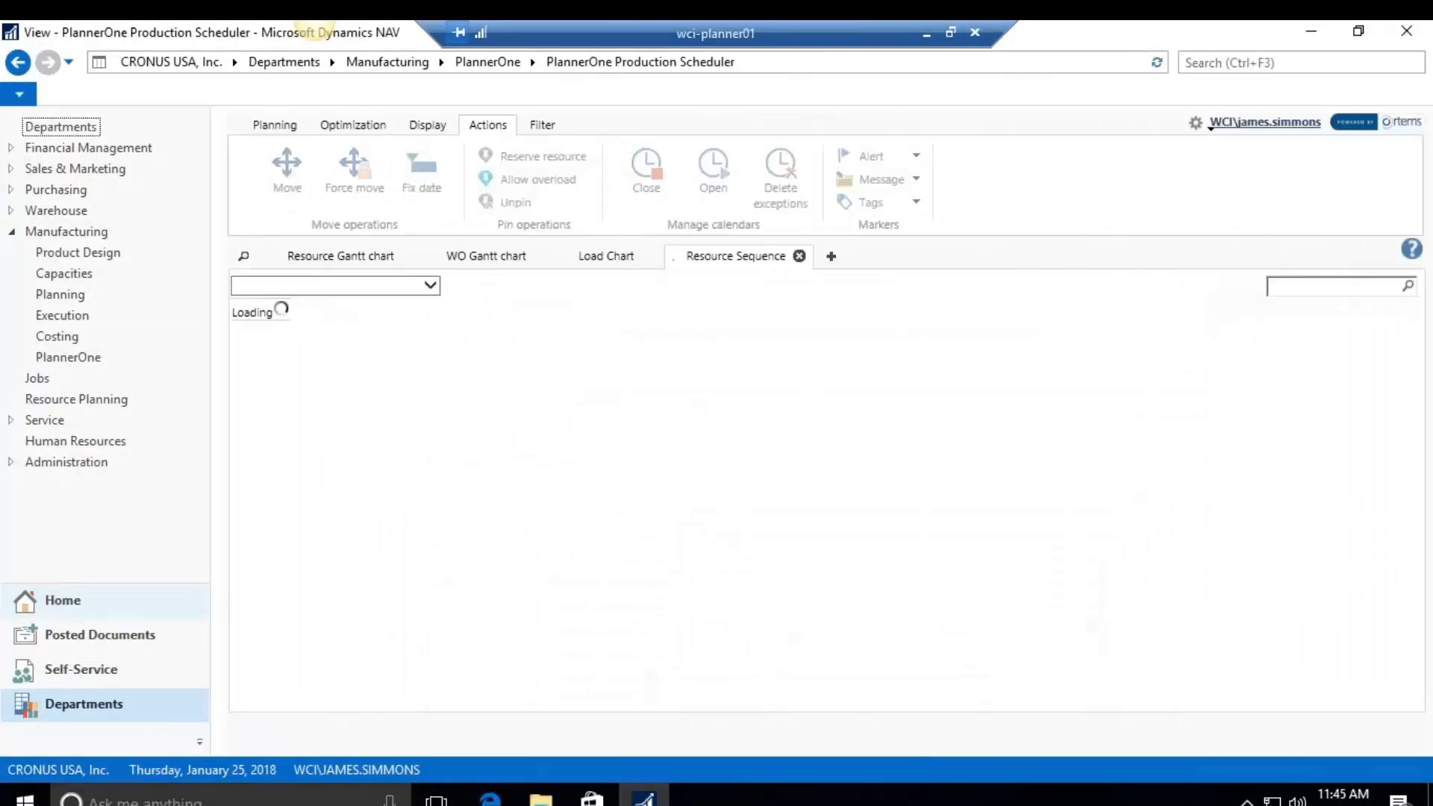
{"action": "left_click", "coordinate": [309, 261]}
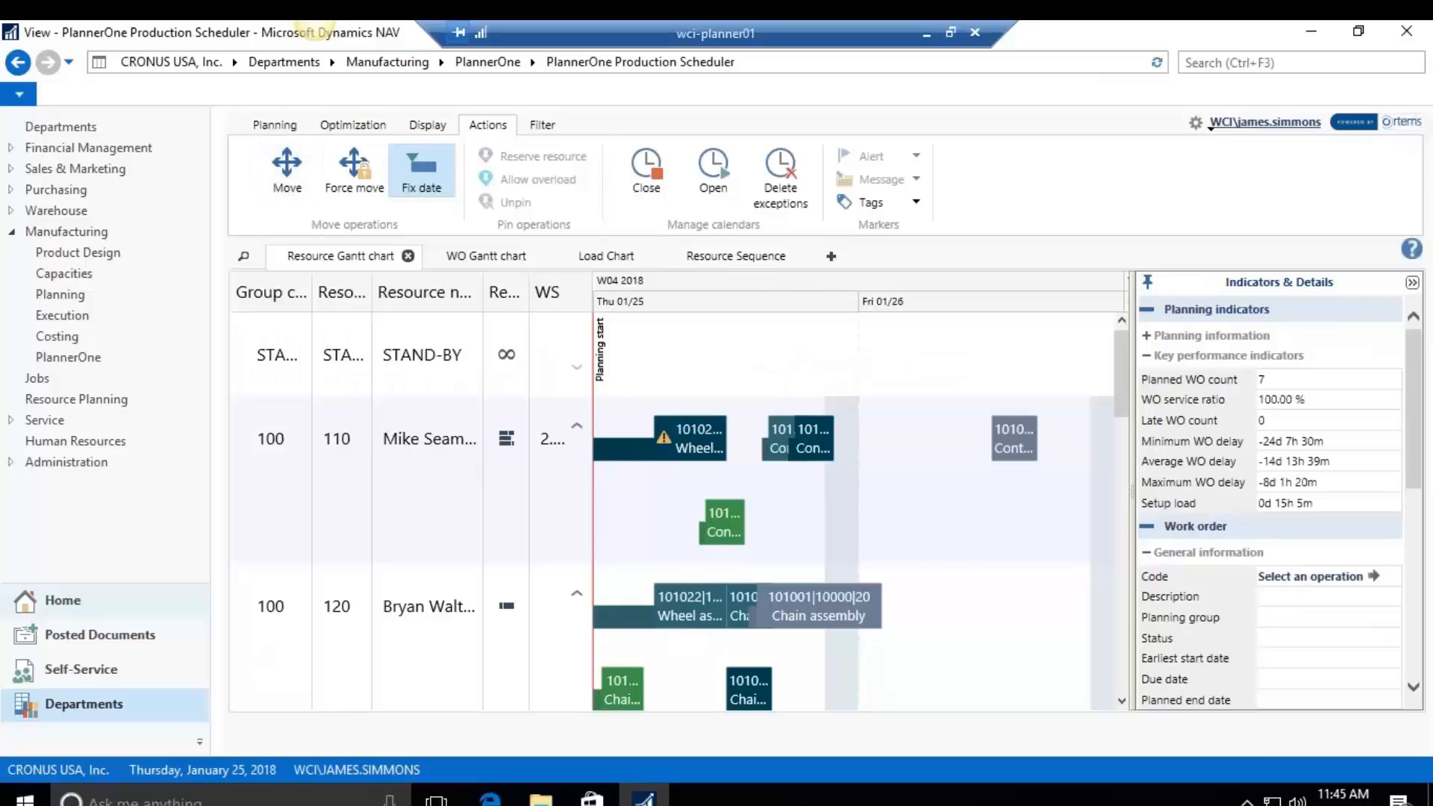
{"action": "mouse_move", "coordinate": [713, 452]}
{"action": "mouse_move", "coordinate": [804, 574]}
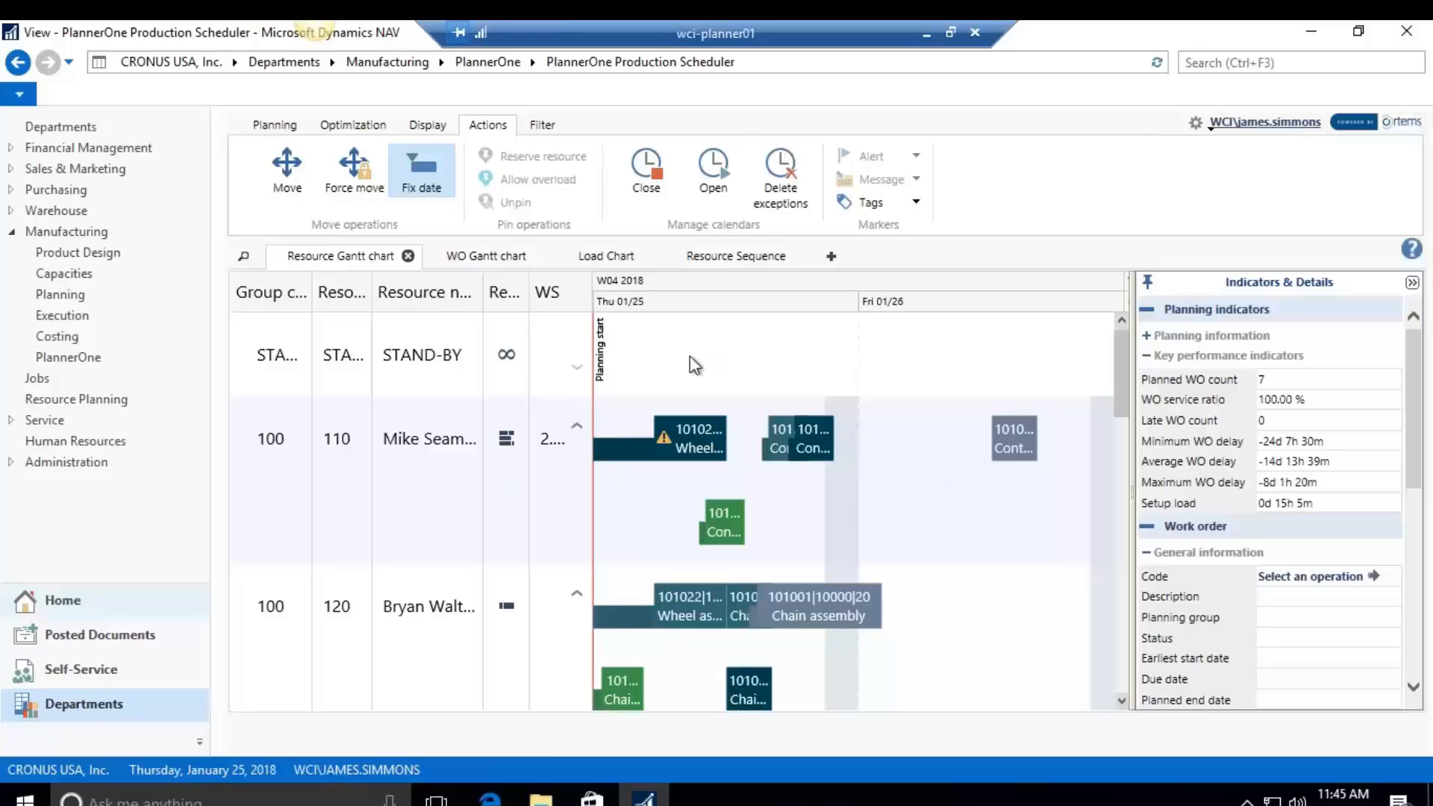
Step: Show the WO Gantt chart and color its operations by Advance / Delay
{"action": "left_click", "coordinate": [485, 256]}
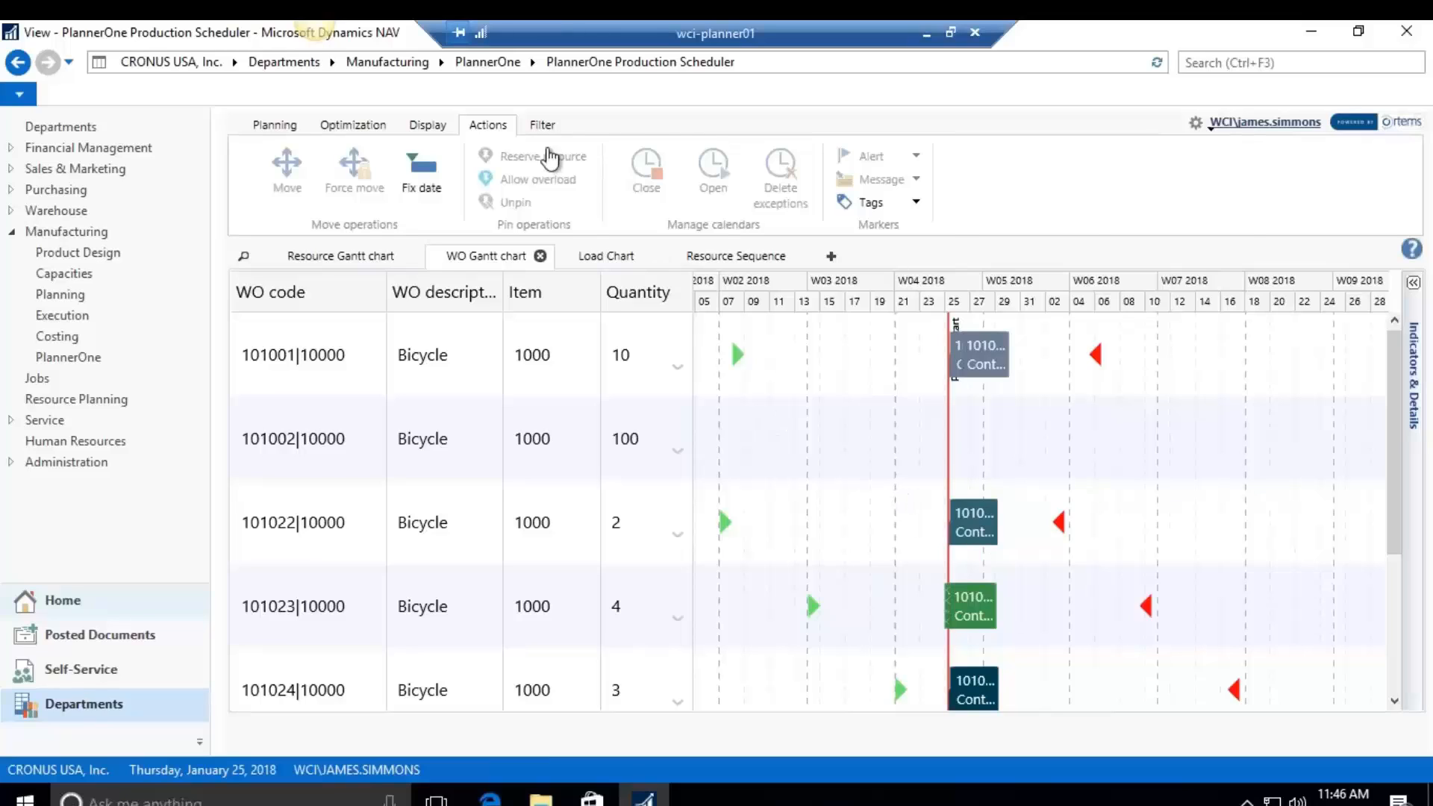
{"action": "left_click", "coordinate": [428, 125]}
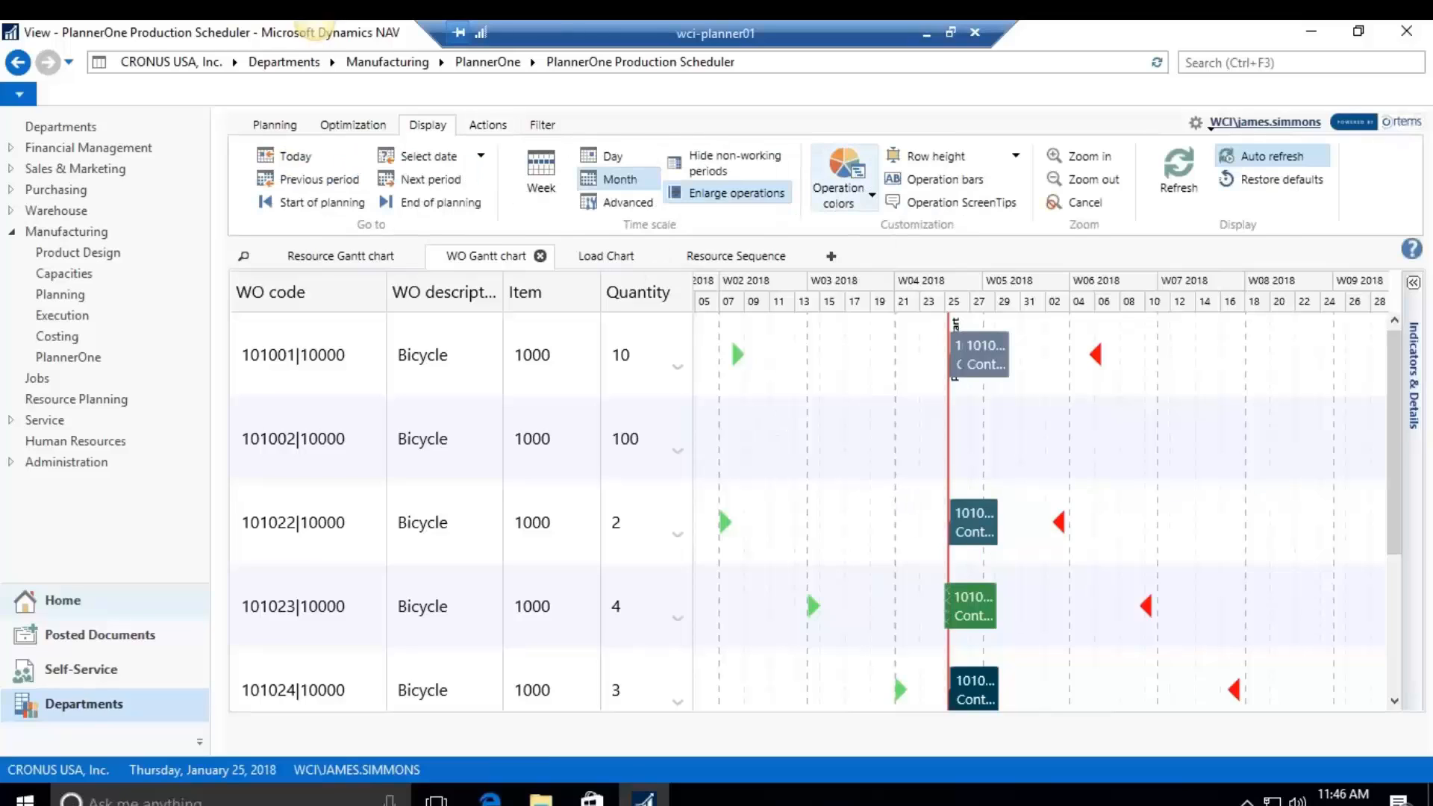
{"action": "left_click", "coordinate": [873, 197]}
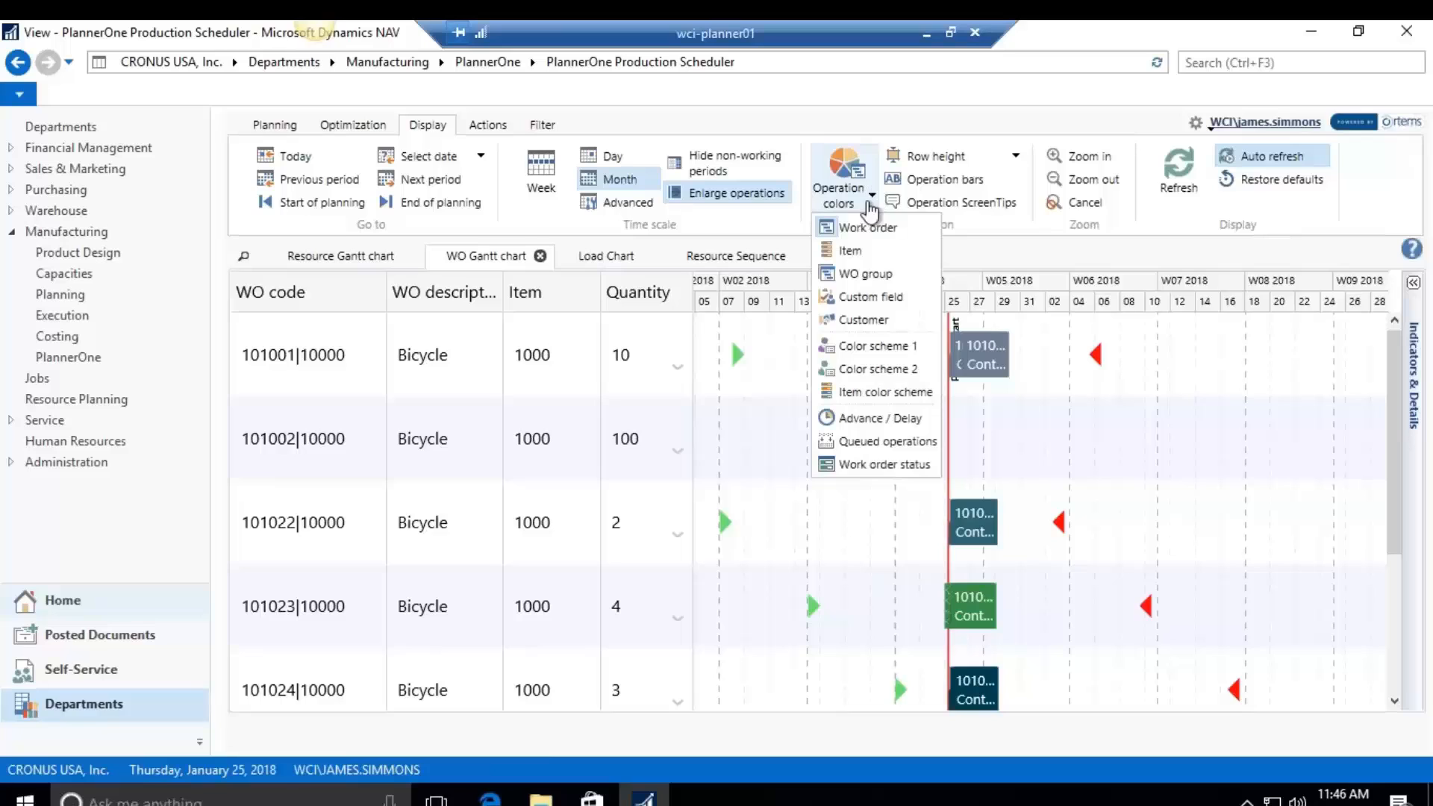
{"action": "left_click", "coordinate": [860, 427]}
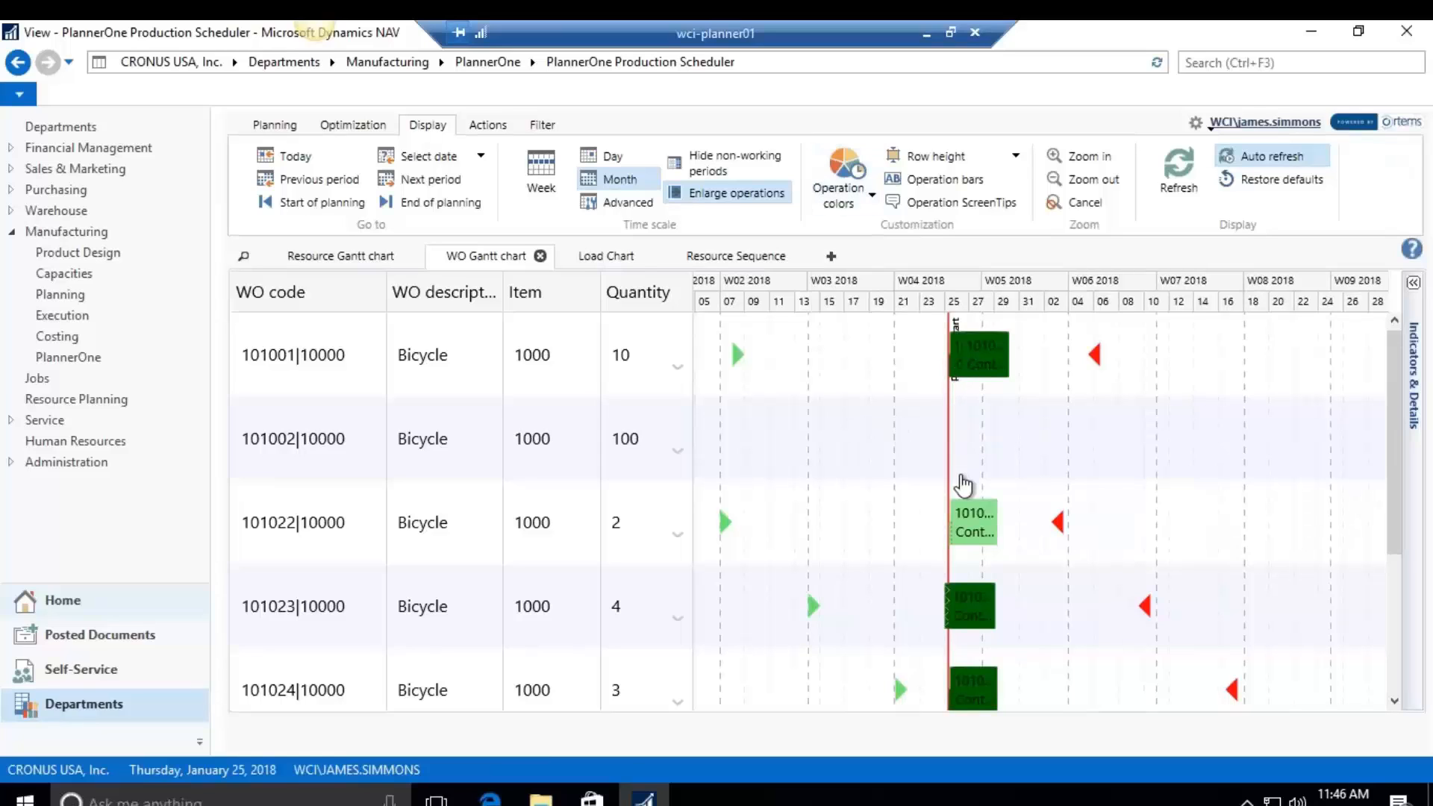
{"action": "mouse_move", "coordinate": [959, 485]}
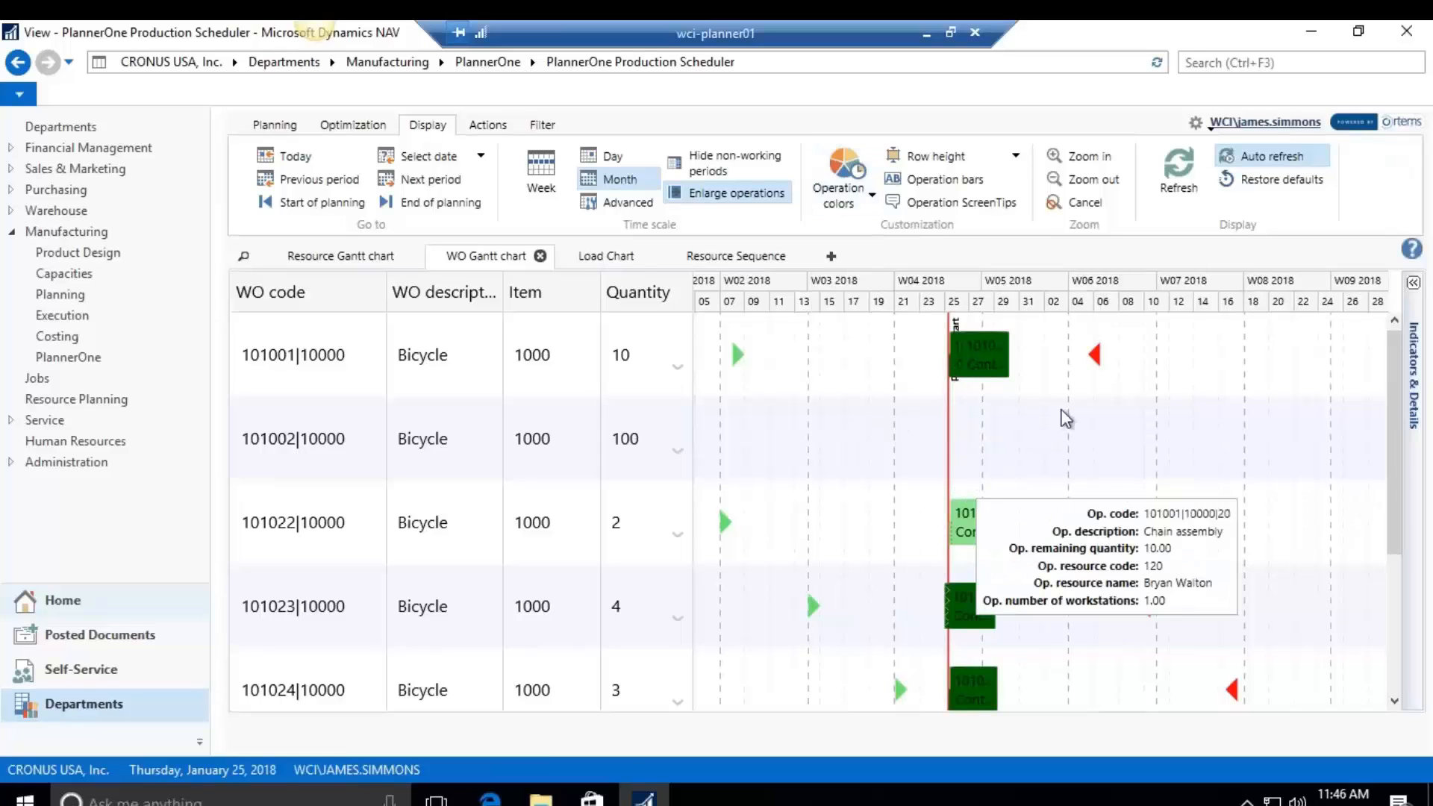